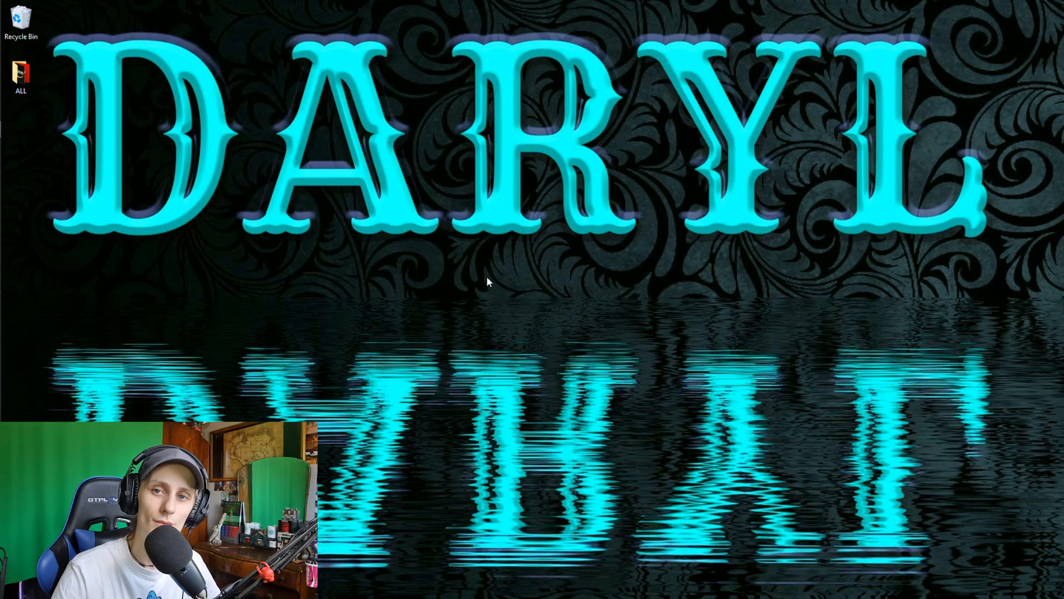
- Review the public folder and password-protected sharing options for all networks in Windows' advanced sharing settings
key("super")
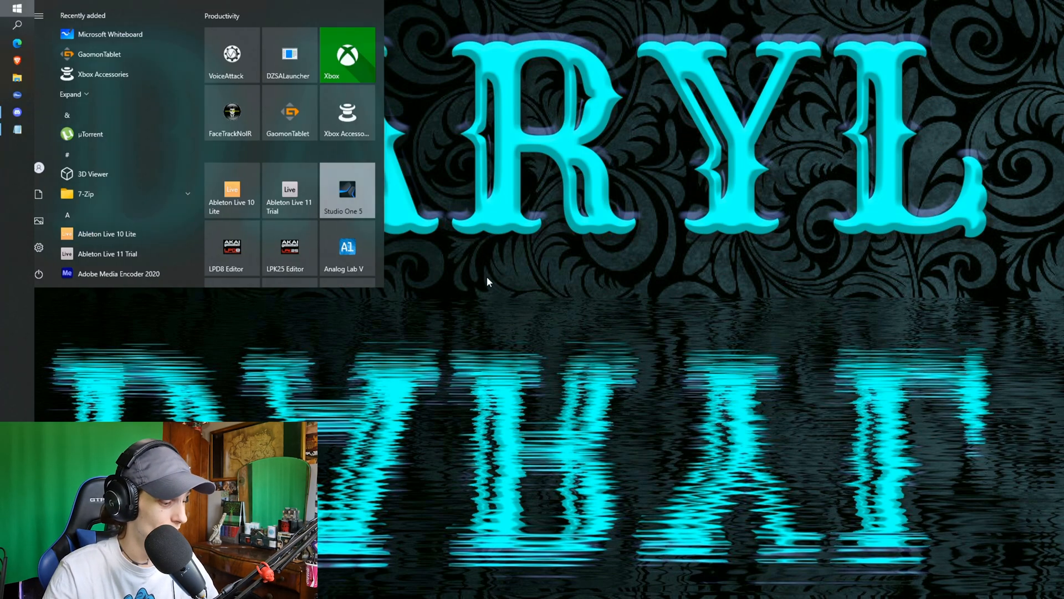
type("ad")
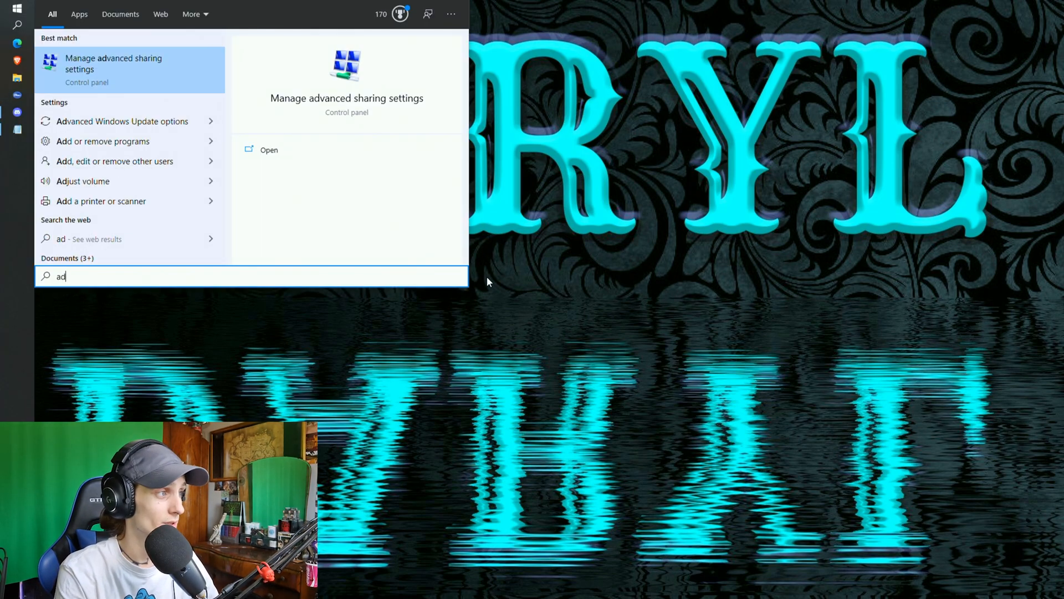
key("Return")
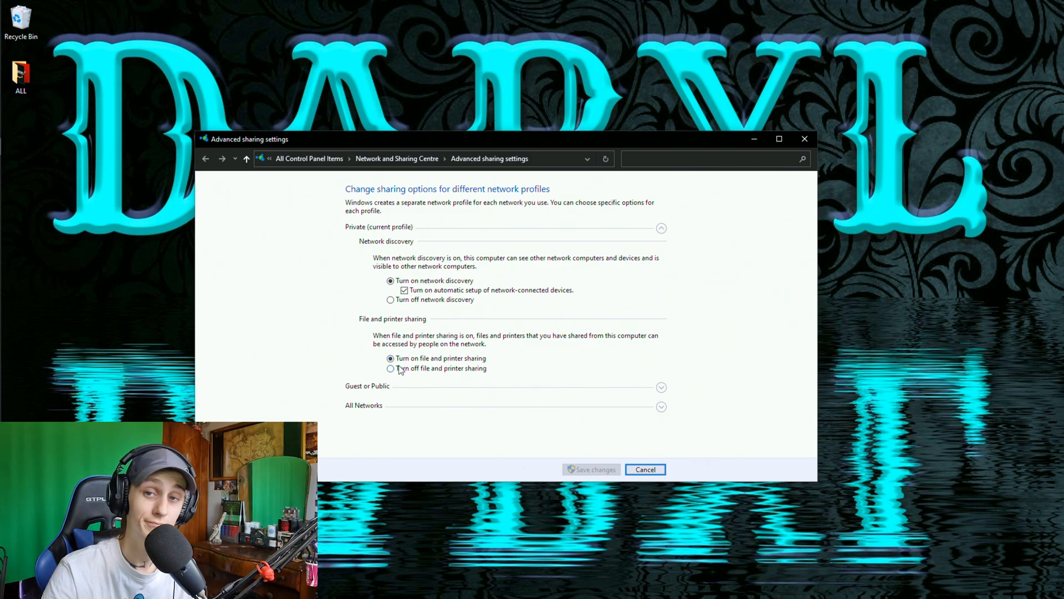
left_click(662, 408)
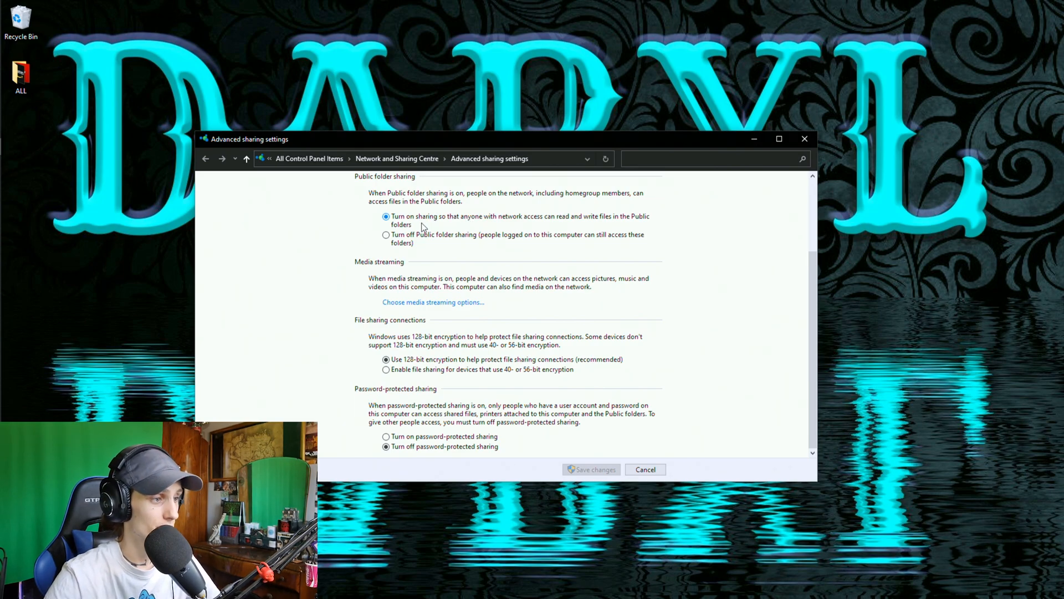
left_click(805, 138)
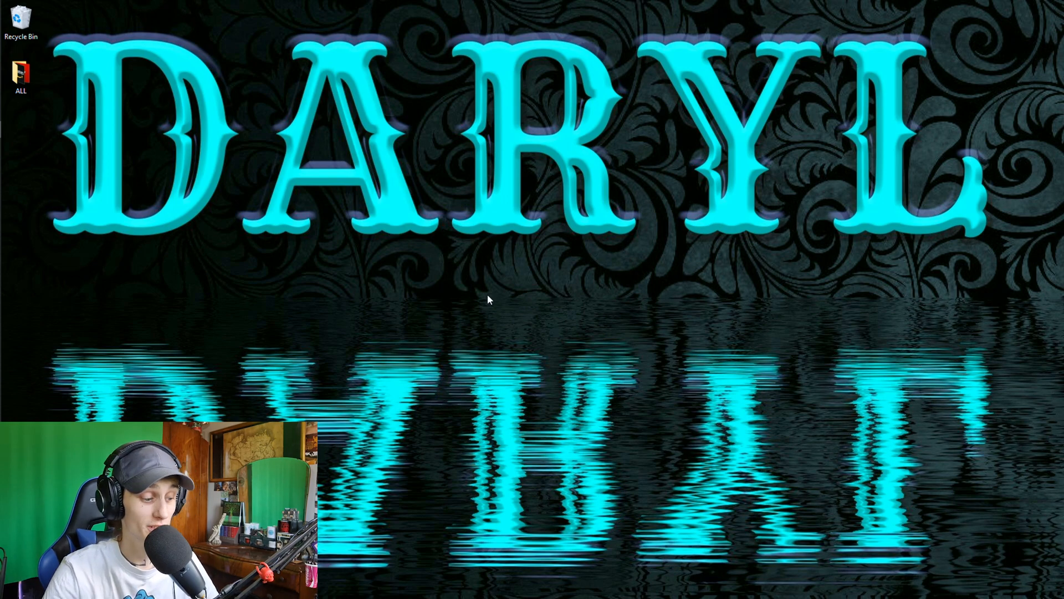
- Switch to File Explorer and open the sharing properties of the EXT Games (H:) drive
mouse_move(1, 44)
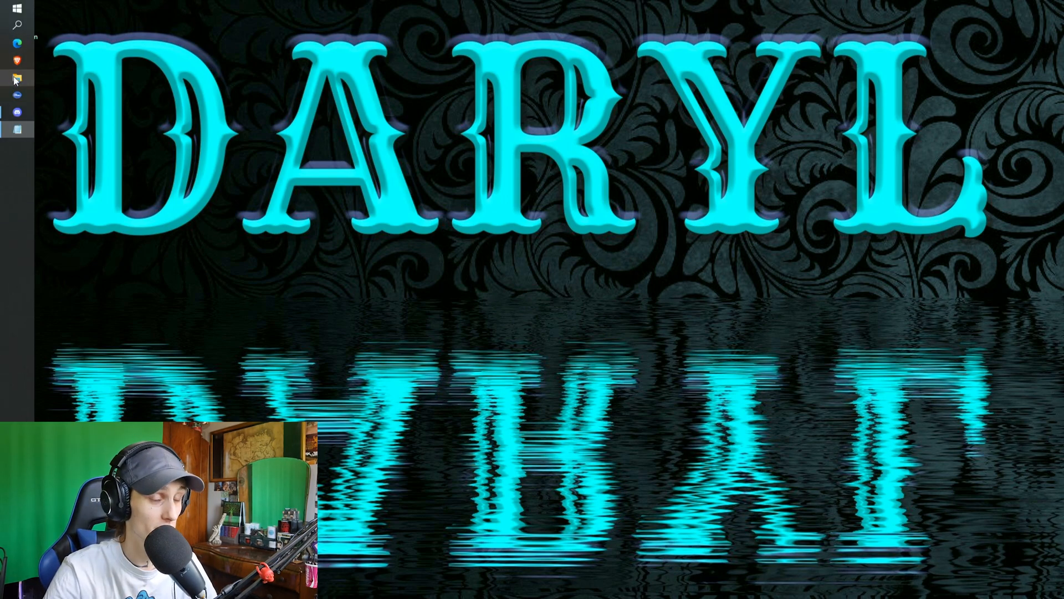
left_click(17, 78)
left_click_drag(374, 29, 593, 83)
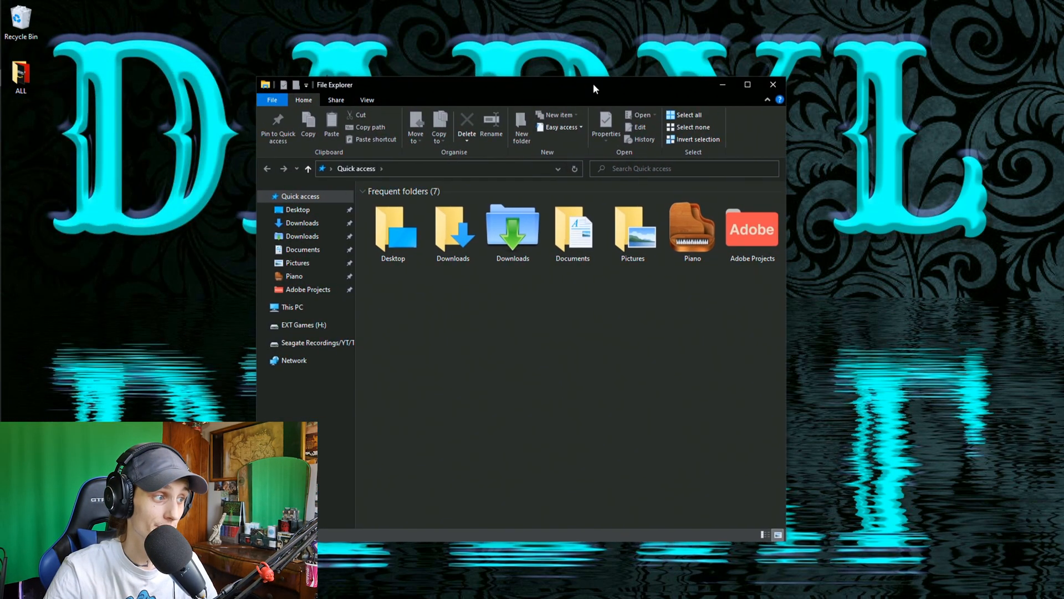
left_click(340, 307)
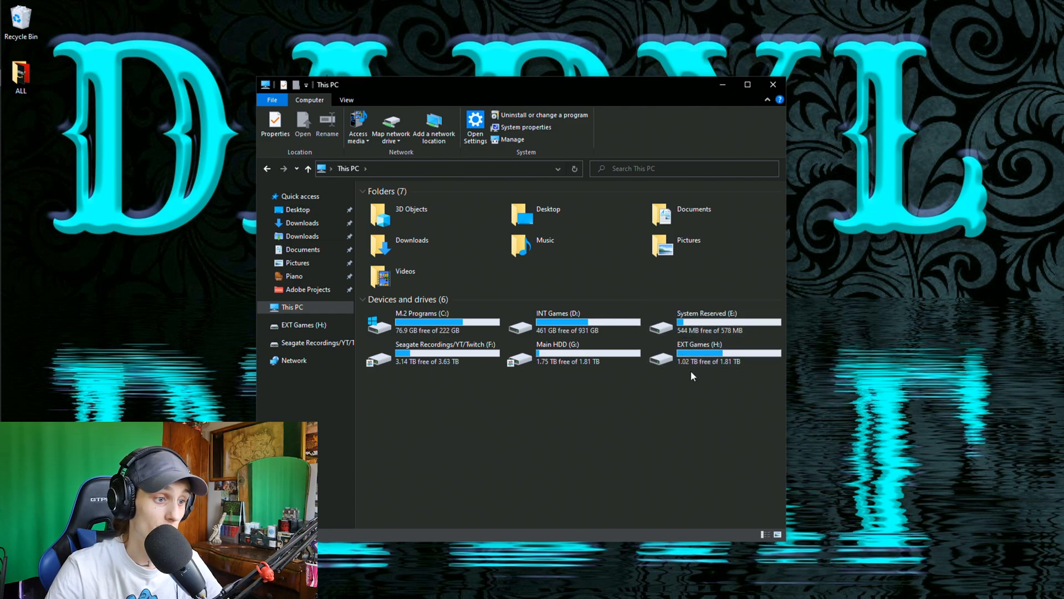
left_click(699, 355)
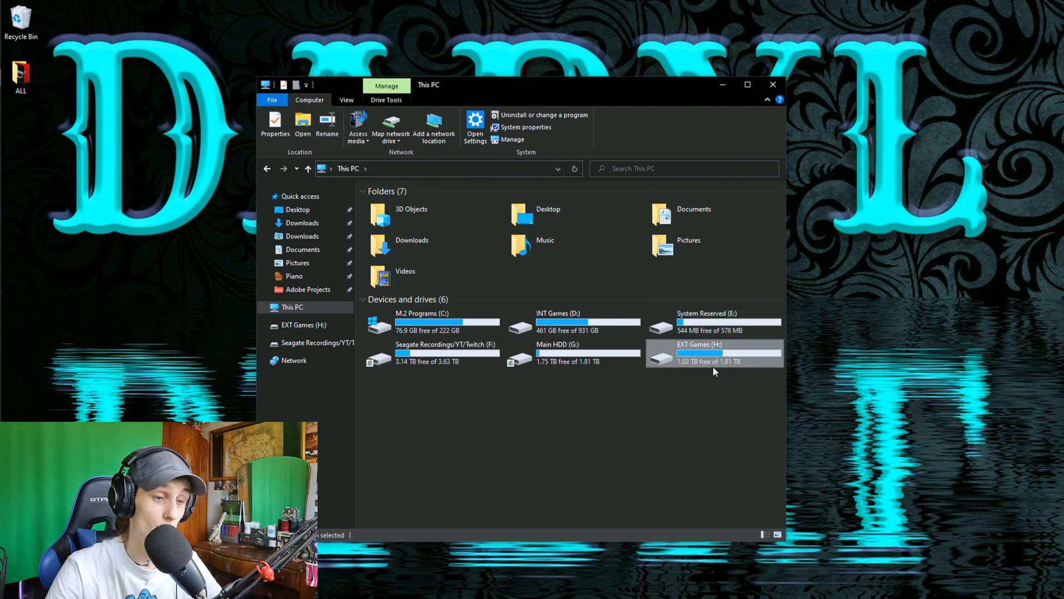
right_click(711, 354)
mouse_move(668, 436)
left_click(756, 439)
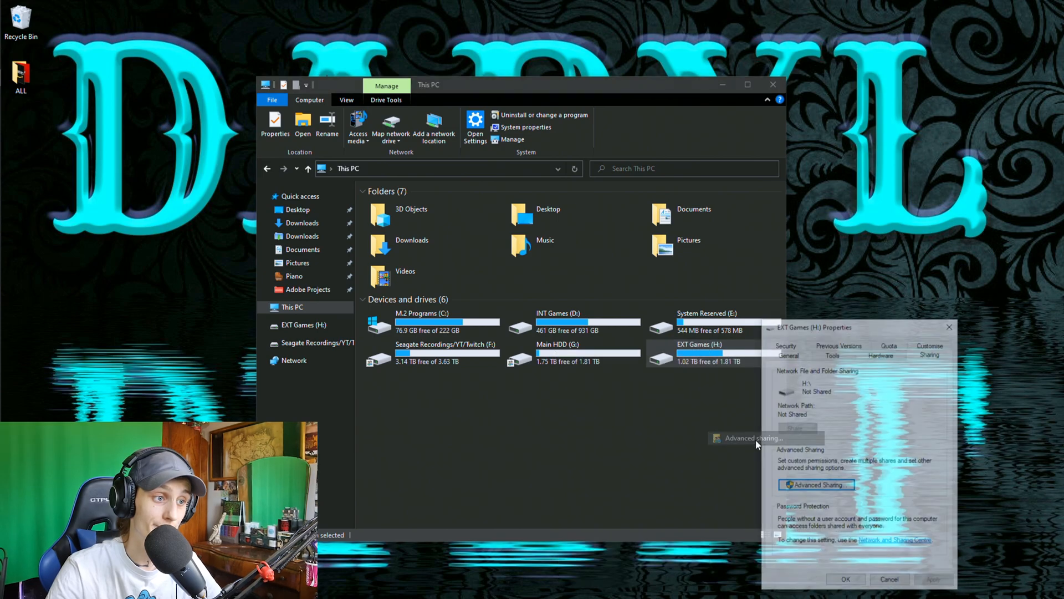
left_click_drag(909, 250, 175, 24)
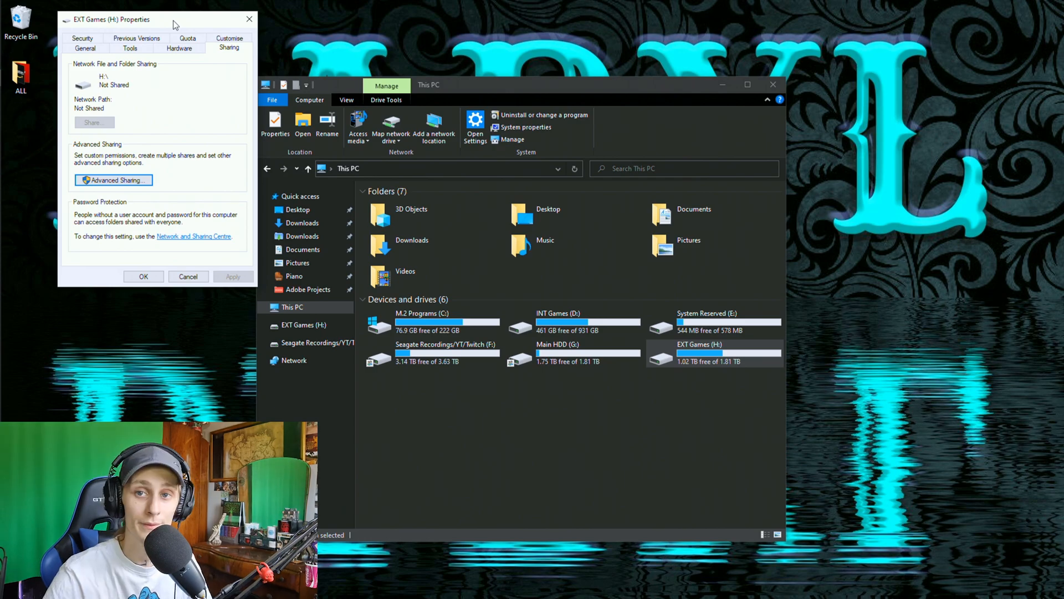
left_click(122, 181)
left_click_drag(164, 37, 410, 31)
left_click(446, 210)
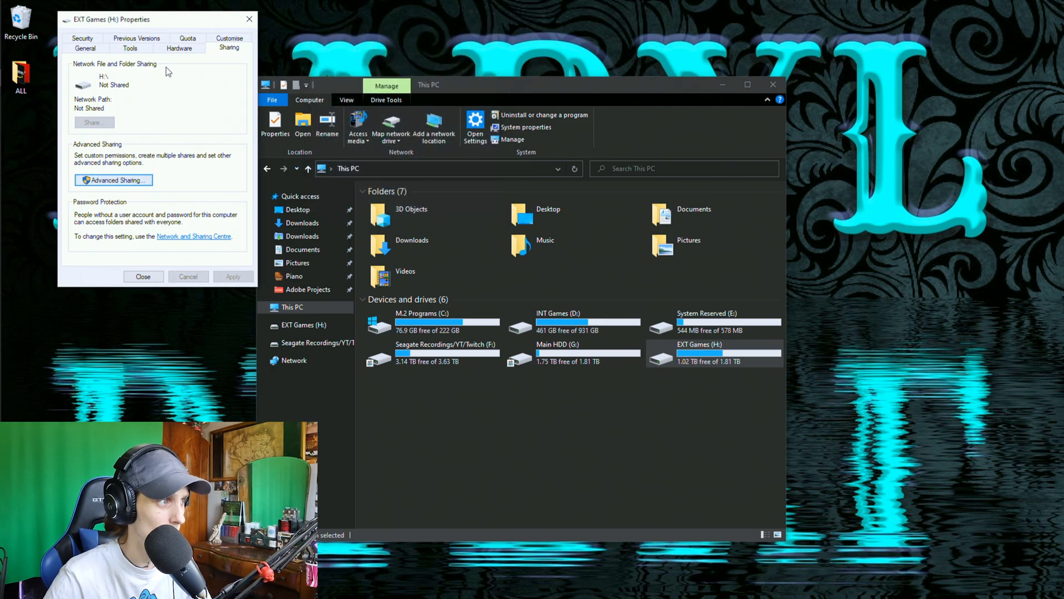
- Enable advanced sharing of the H: drive under the share name test, limited to 5 simultaneous users
left_click(135, 182)
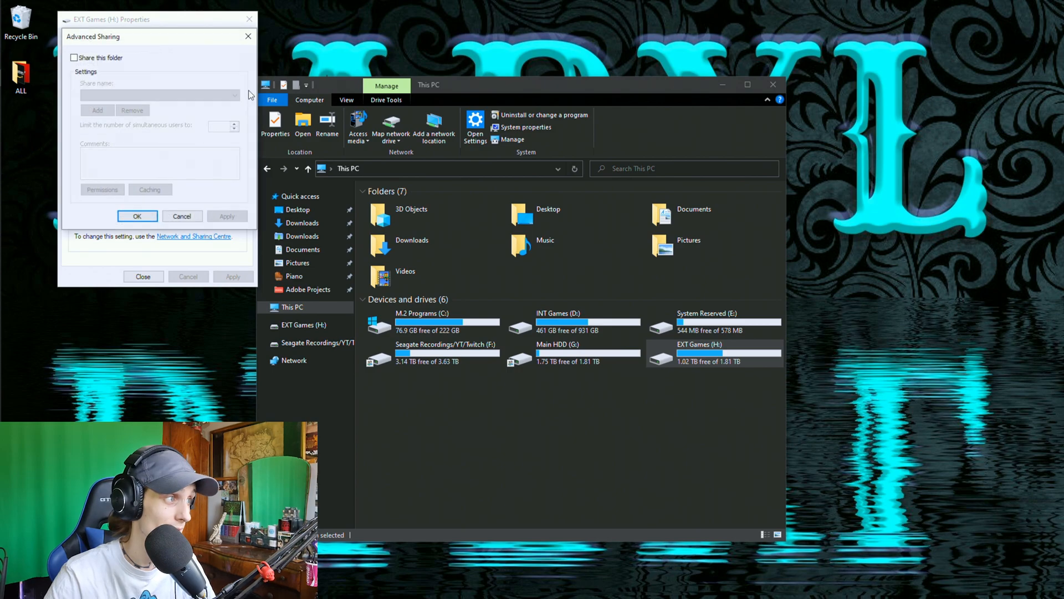
left_click_drag(143, 38, 343, 20)
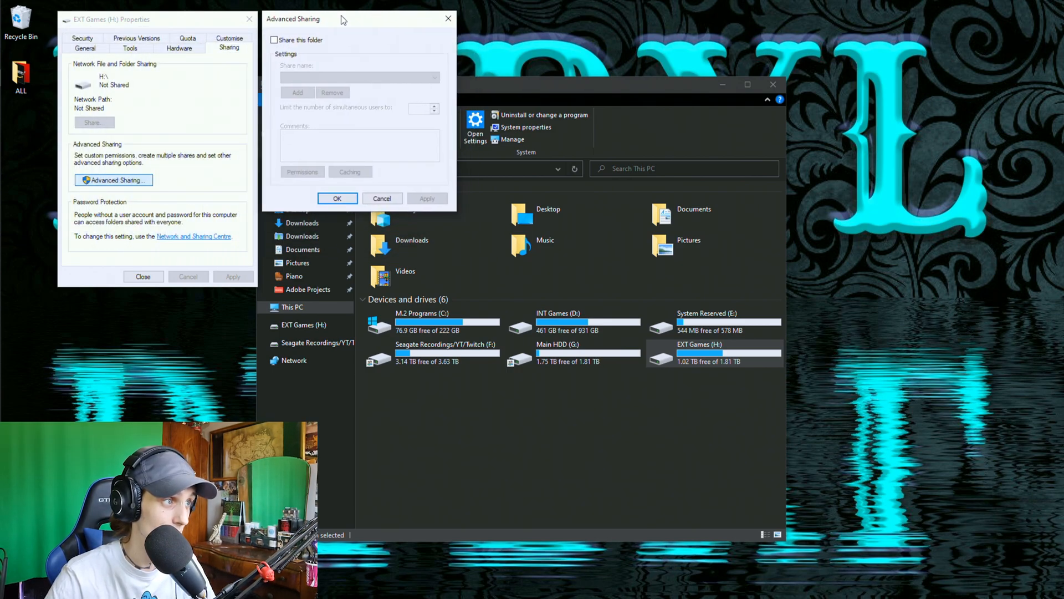
left_click(275, 42)
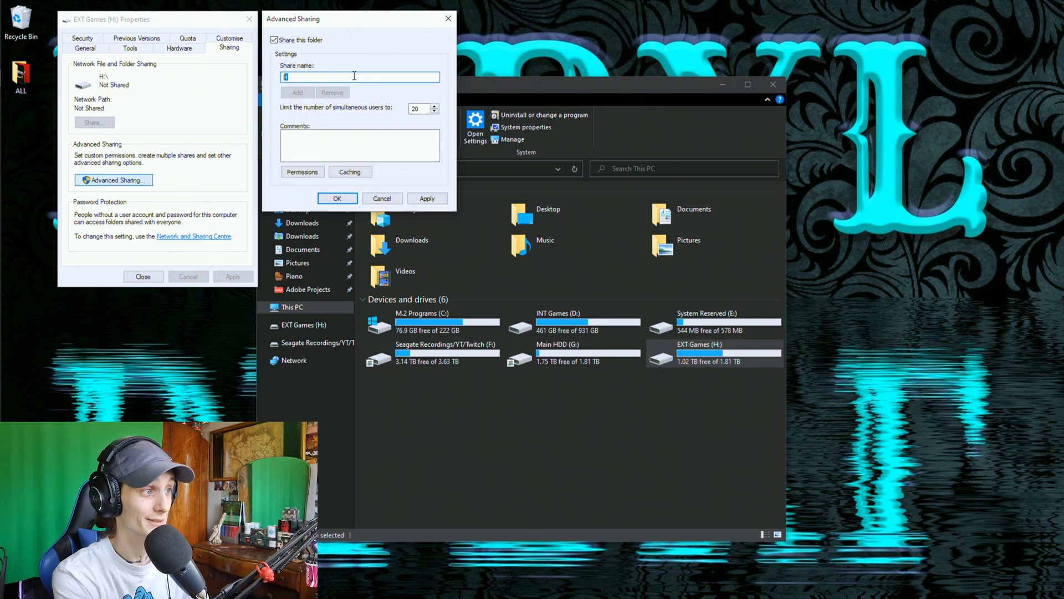
type("test")
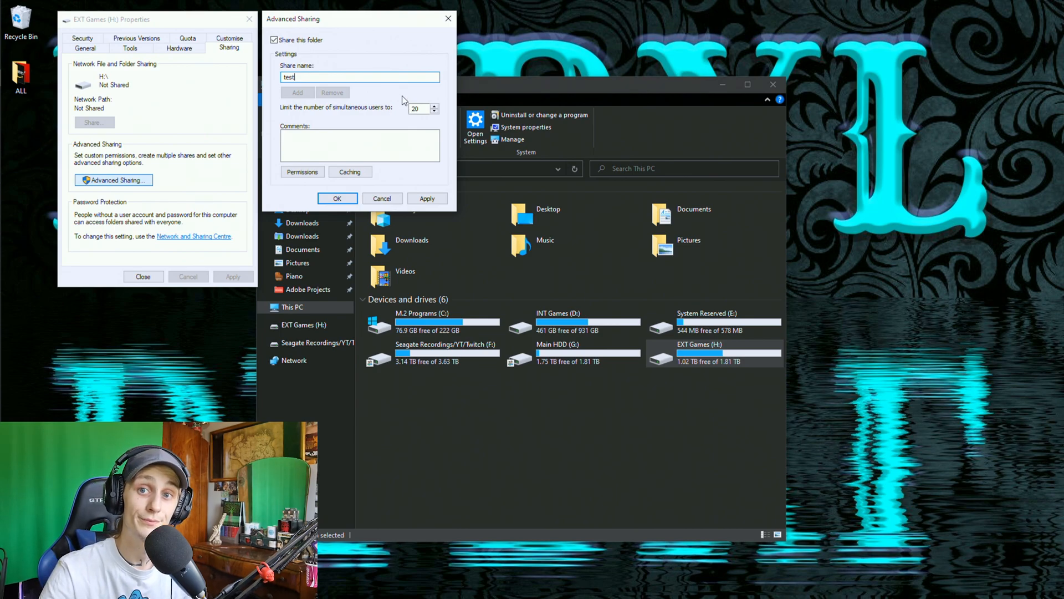
key("Tab")
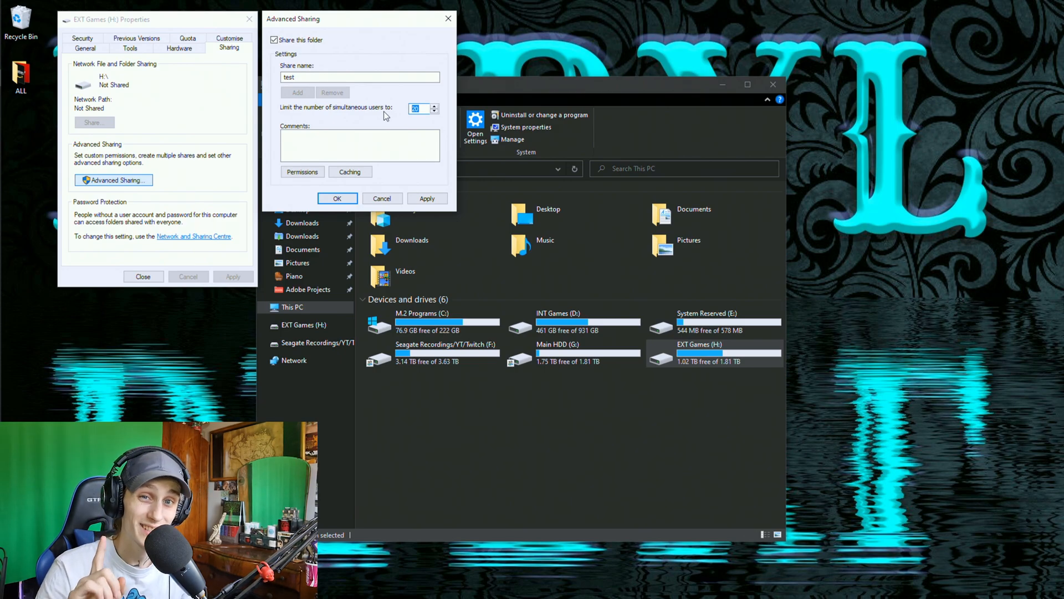
type("3")
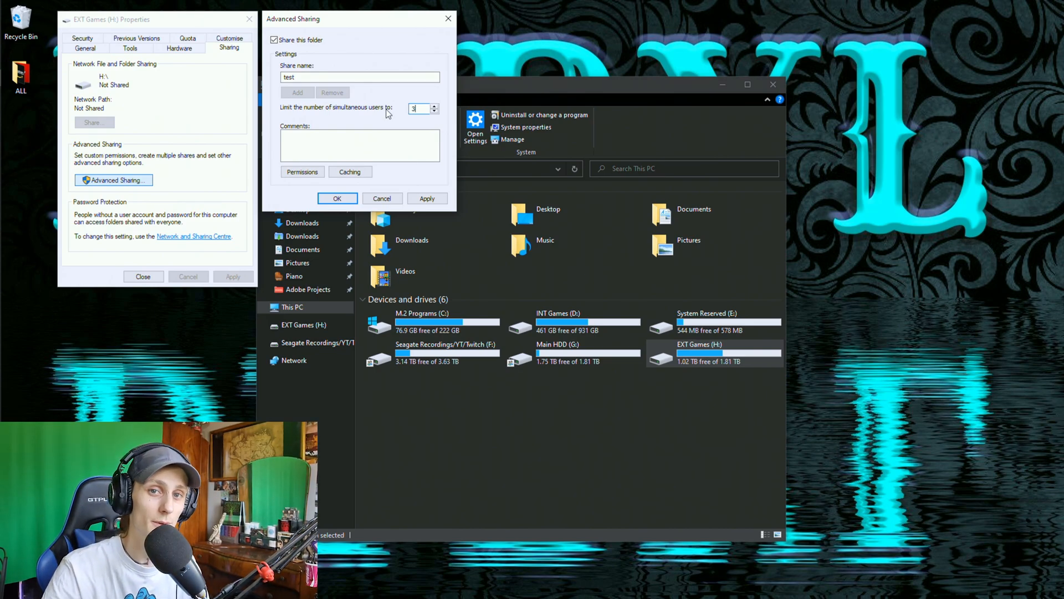
left_click_drag(425, 110, 400, 113)
type("5")
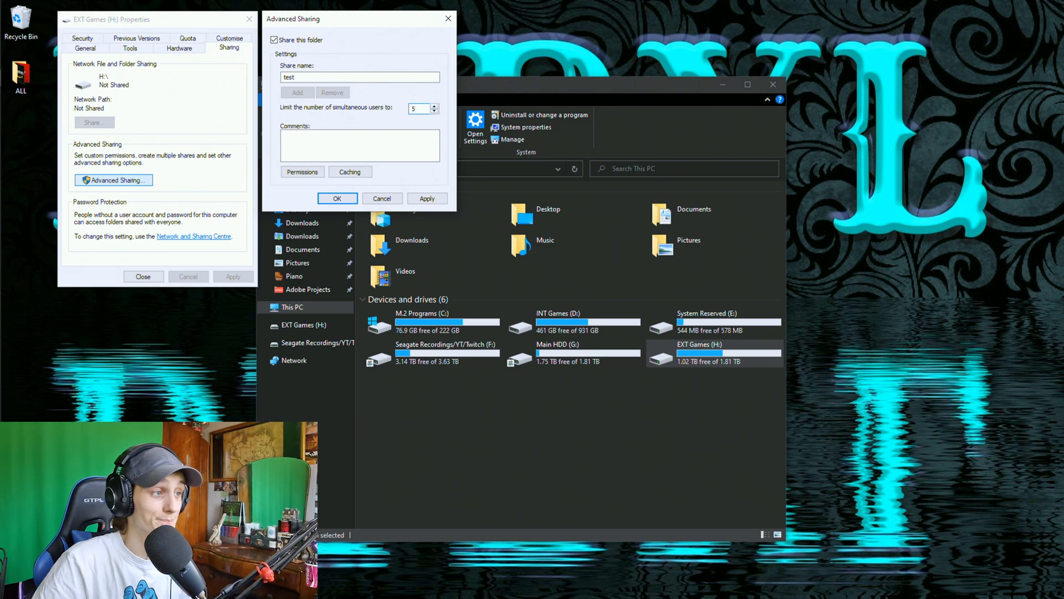
- Find the Everyone group with the advanced user search and add it to the test share's permissions
left_click(304, 173)
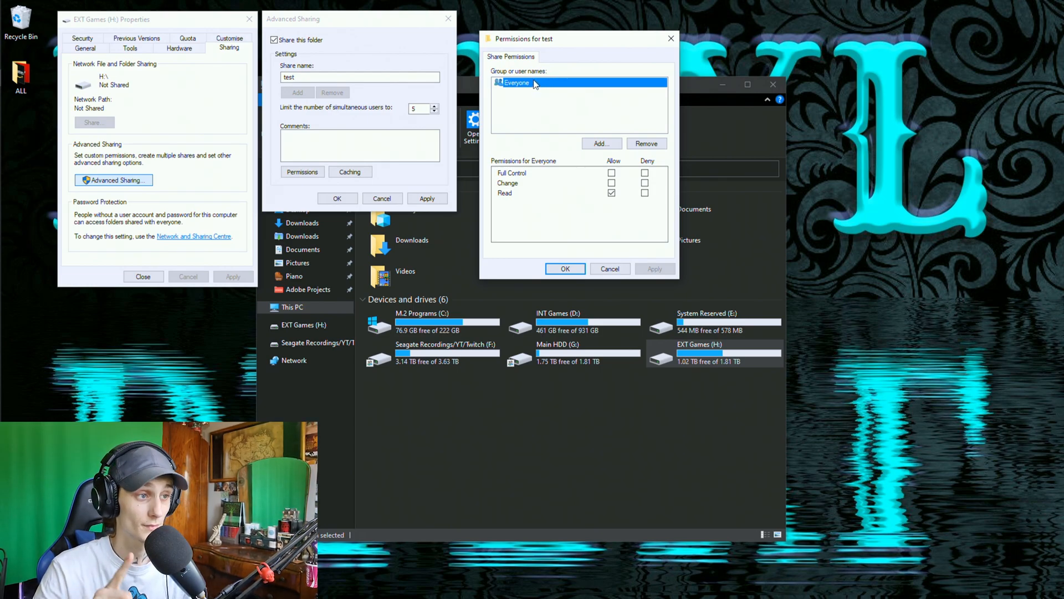
left_click(603, 144)
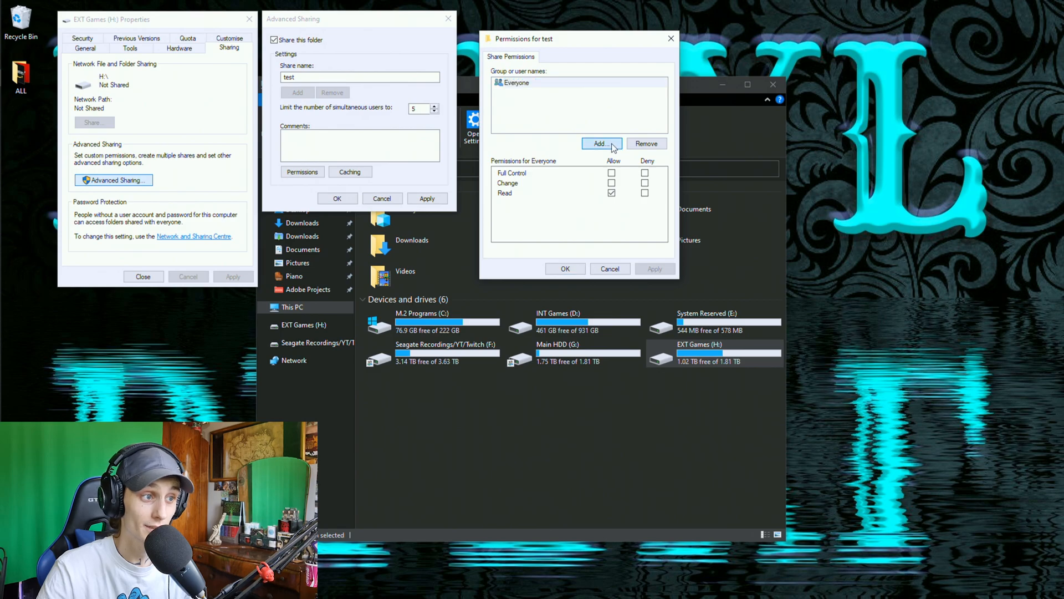
left_click_drag(614, 60, 888, 59)
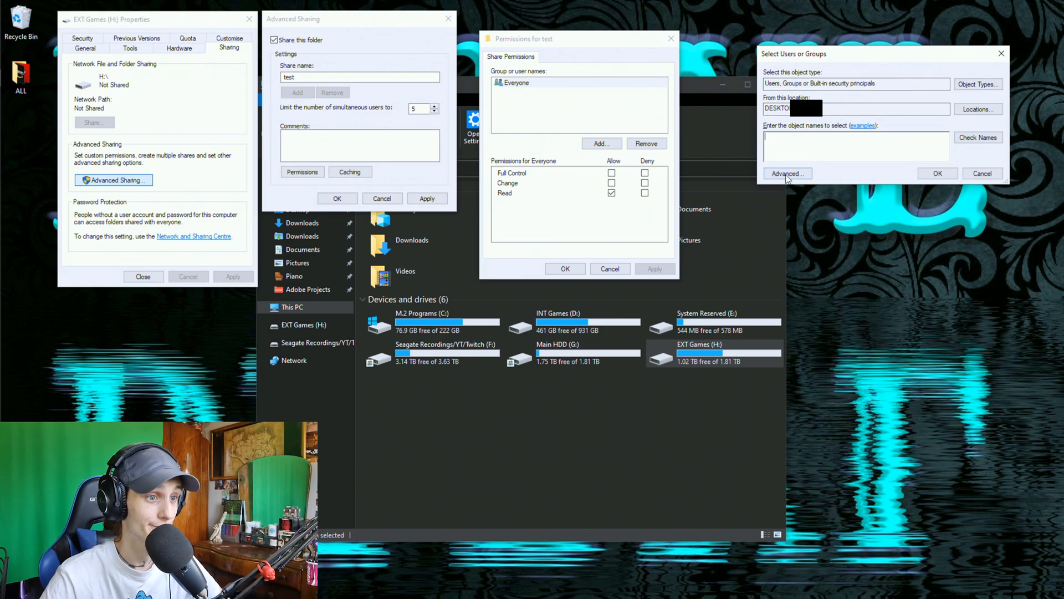
left_click(787, 174)
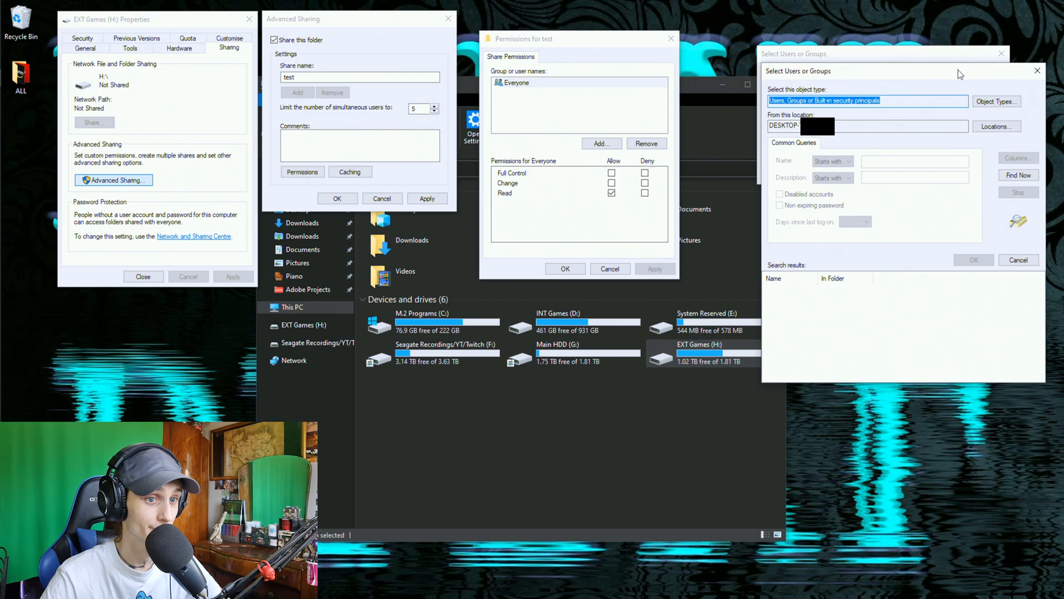
left_click(960, 323)
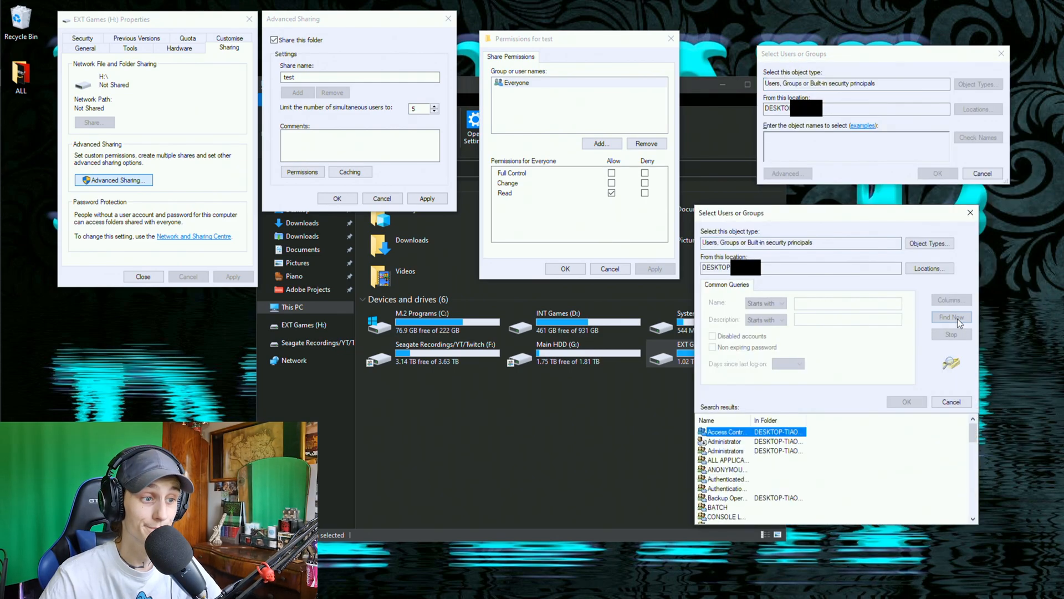
left_click_drag(882, 214, 876, 197)
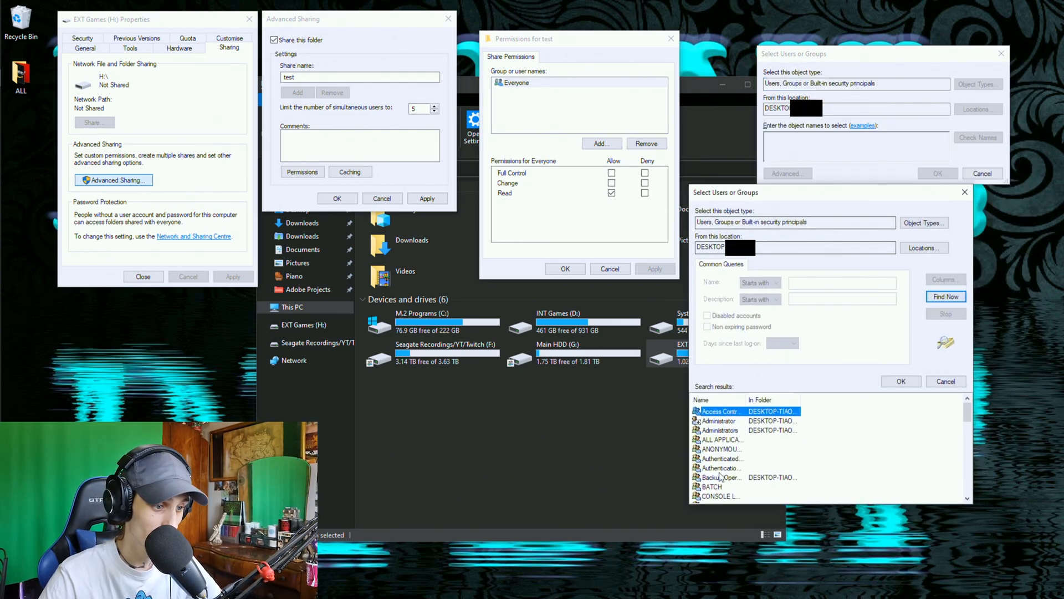
scroll(734, 438, "down", 3)
scroll(735, 437, "down", 1)
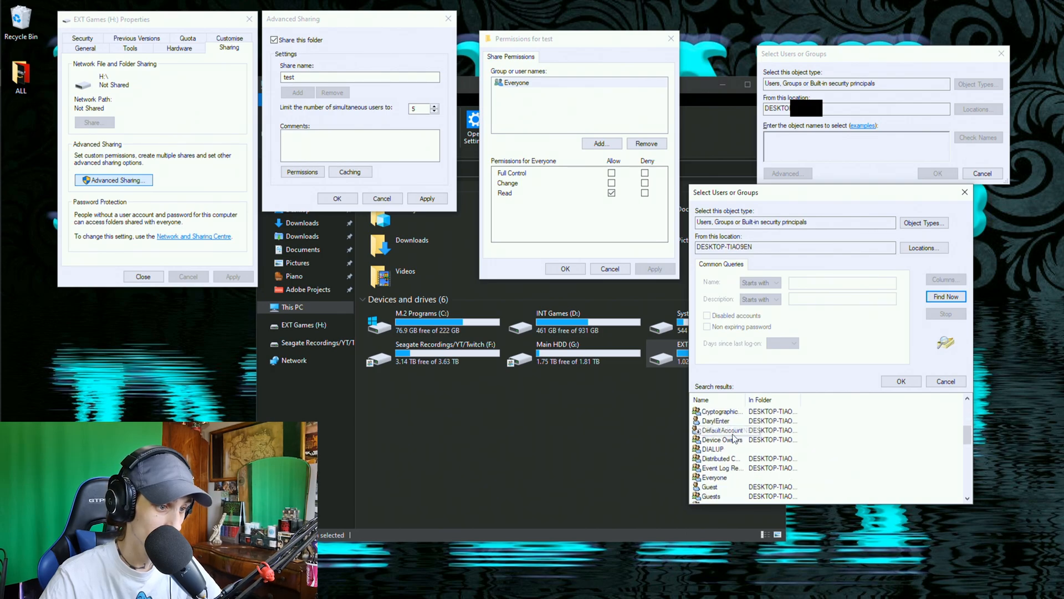
left_click(717, 478)
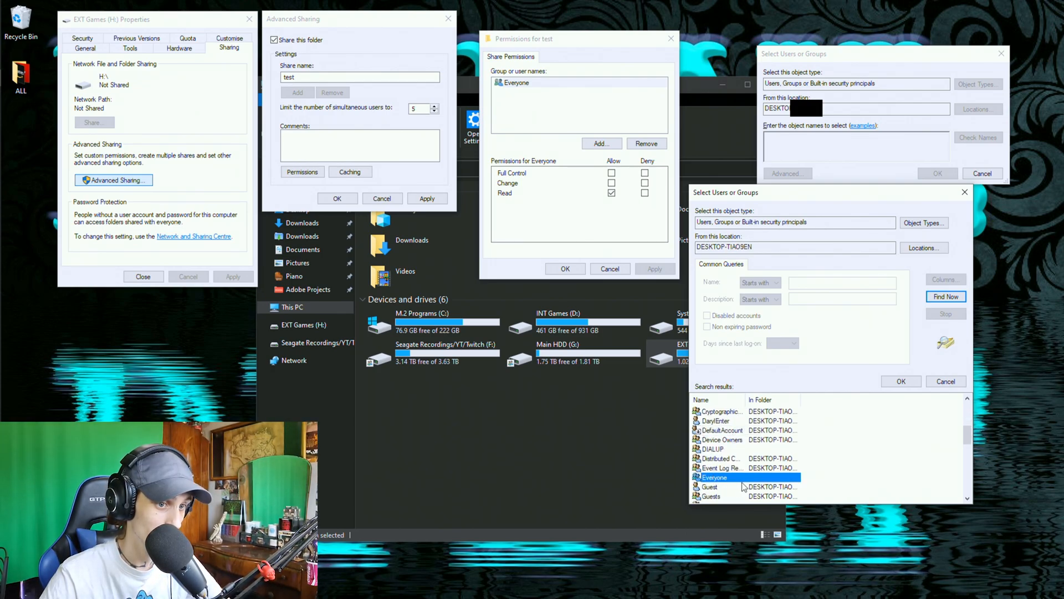
left_click(907, 386)
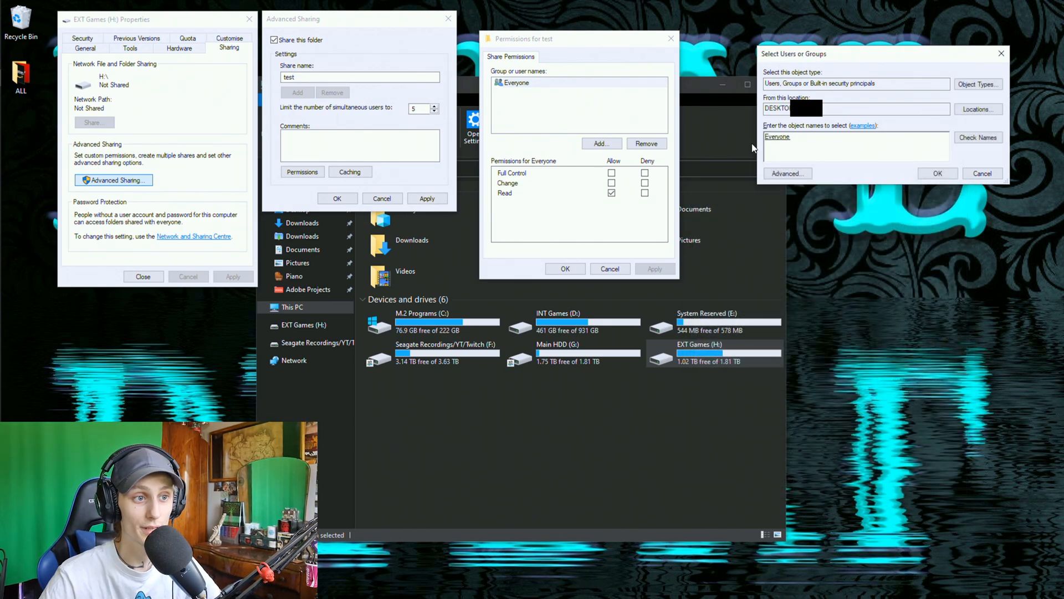
left_click(937, 174)
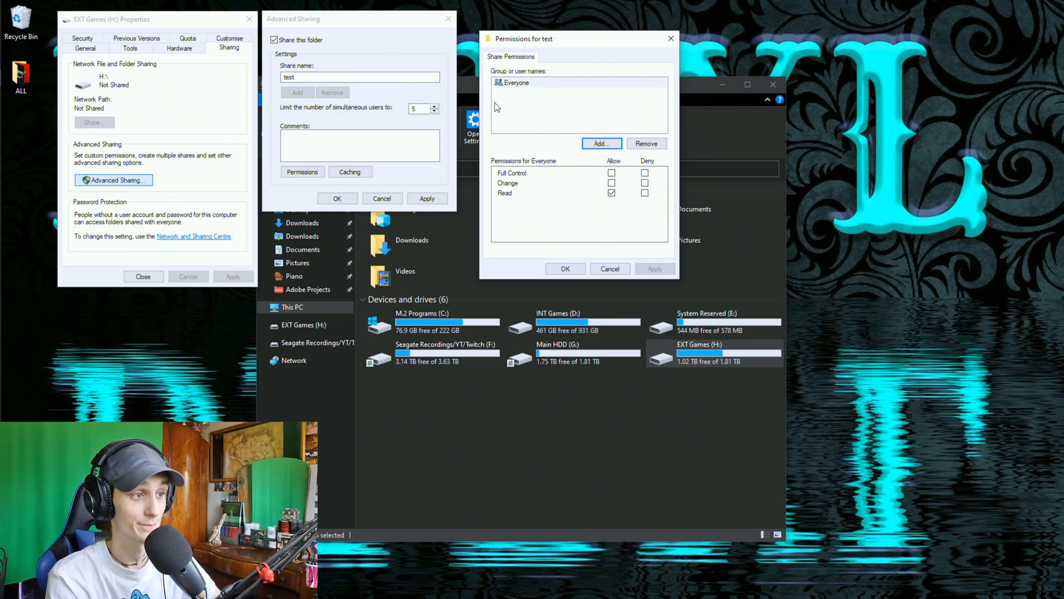
- Allow Full Control for Everyone on the test share and apply the permissions
left_click(529, 95)
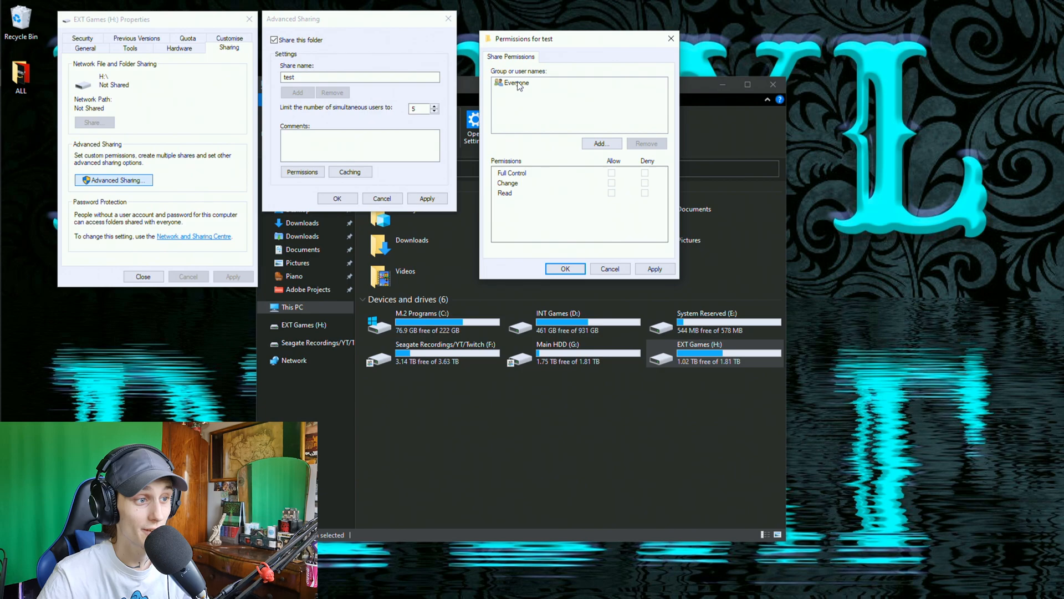
left_click(518, 84)
left_click(612, 173)
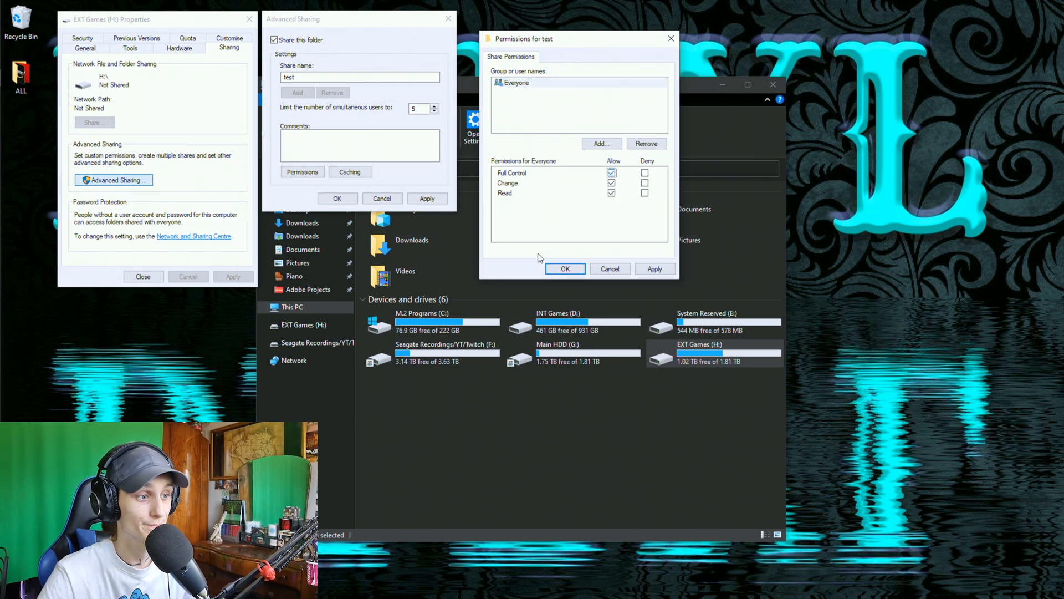
left_click(655, 269)
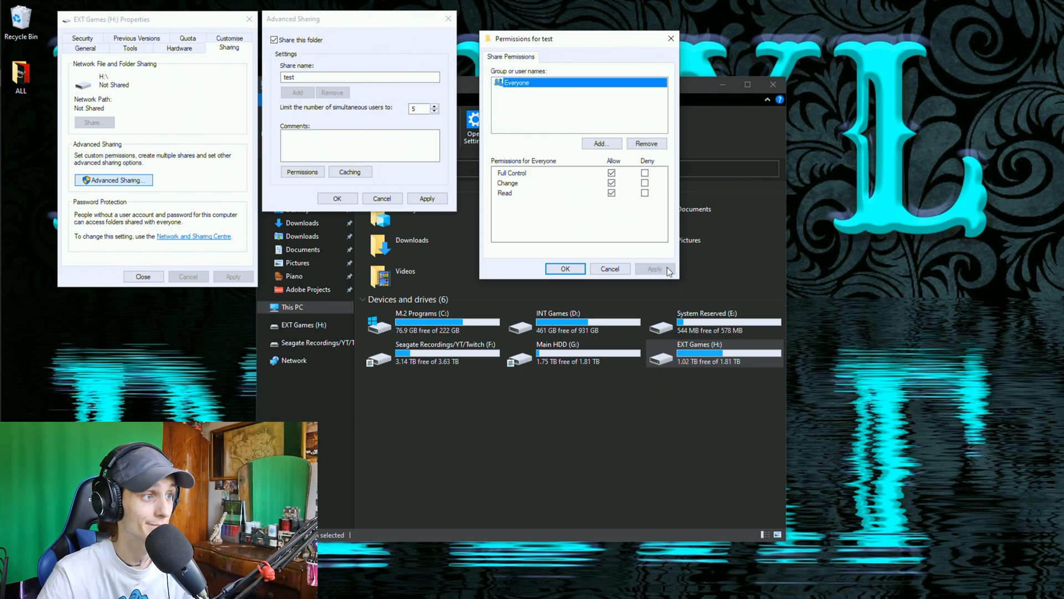
left_click(565, 269)
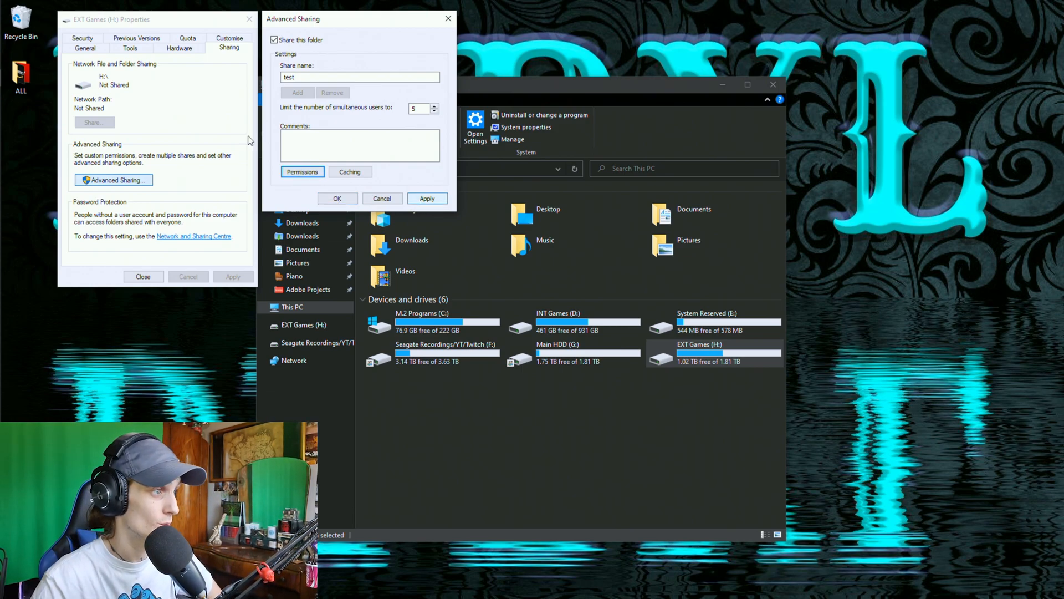
- Recheck the share permissions for Everyone and apply the advanced sharing settings to the H: drive
left_click(302, 172)
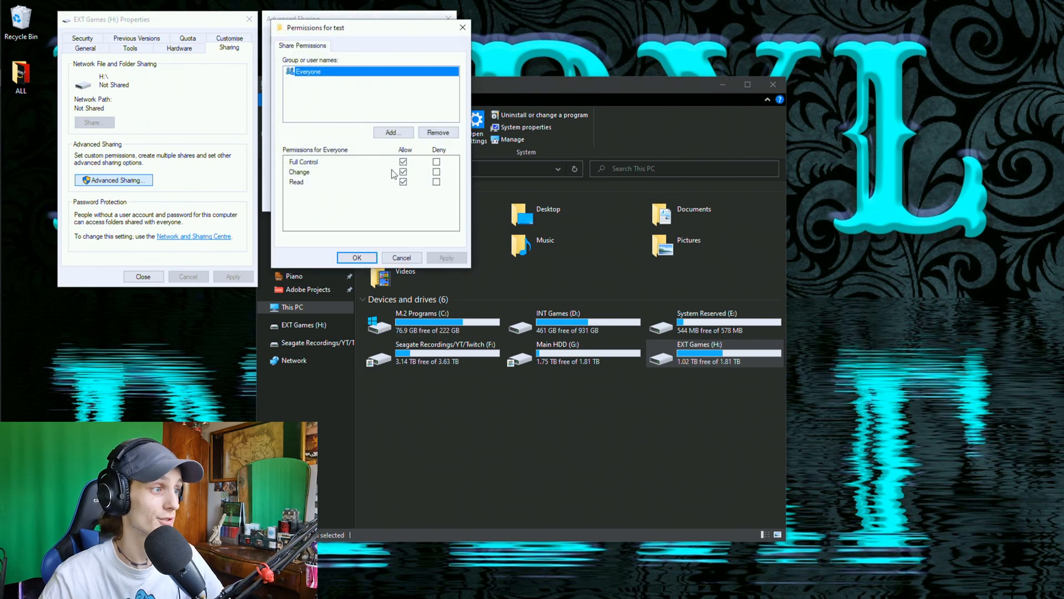
left_click_drag(353, 30, 613, 62)
left_click(618, 289)
left_click(428, 199)
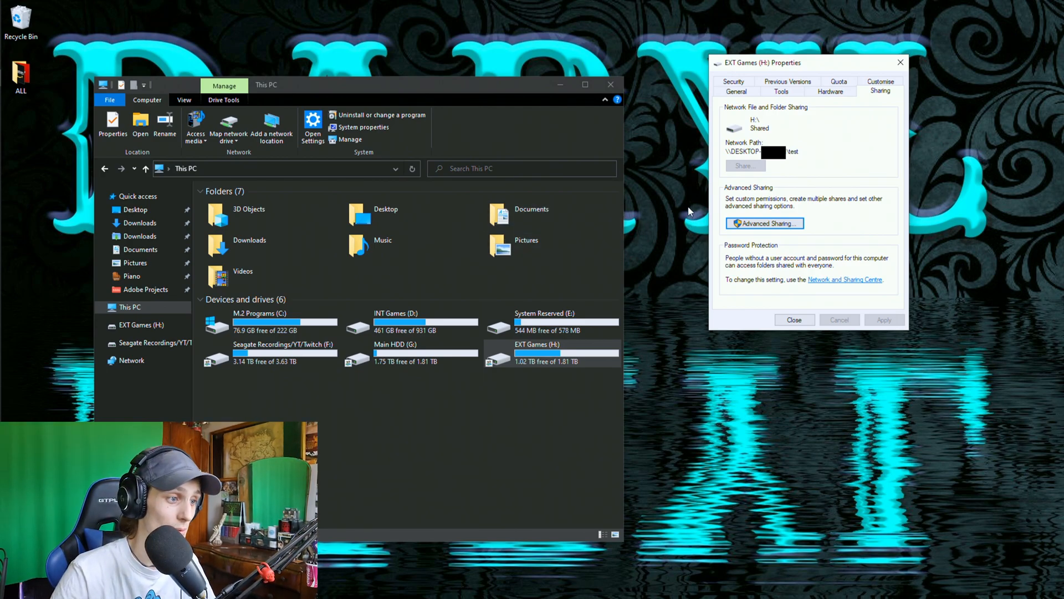
- Review Everyone's security permissions on the H: drive and open the drive's permissions for editing
left_click(747, 84)
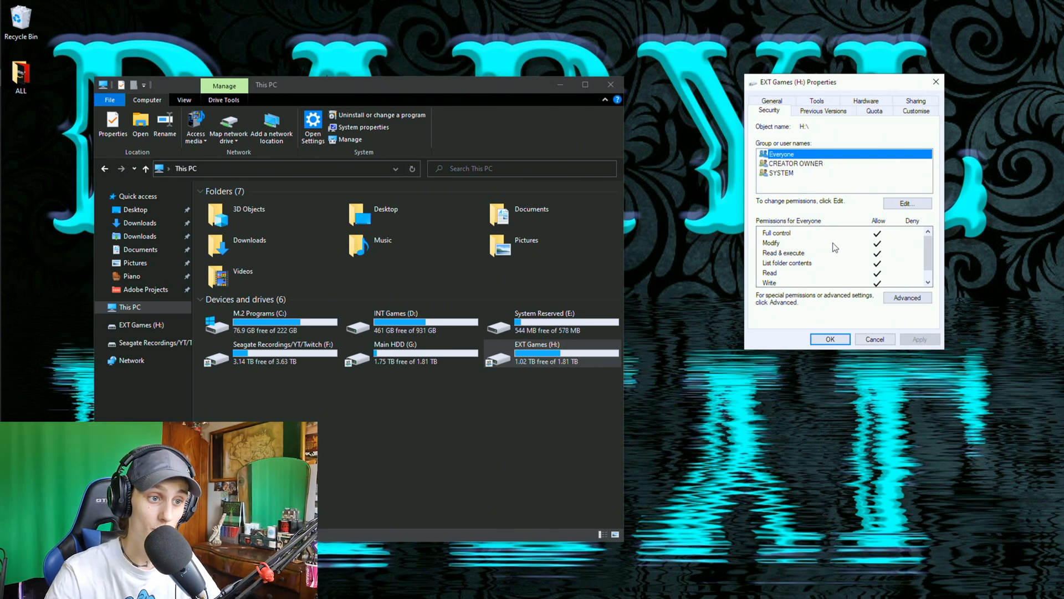
scroll(835, 242, "down", 1)
scroll(835, 242, "up", 1)
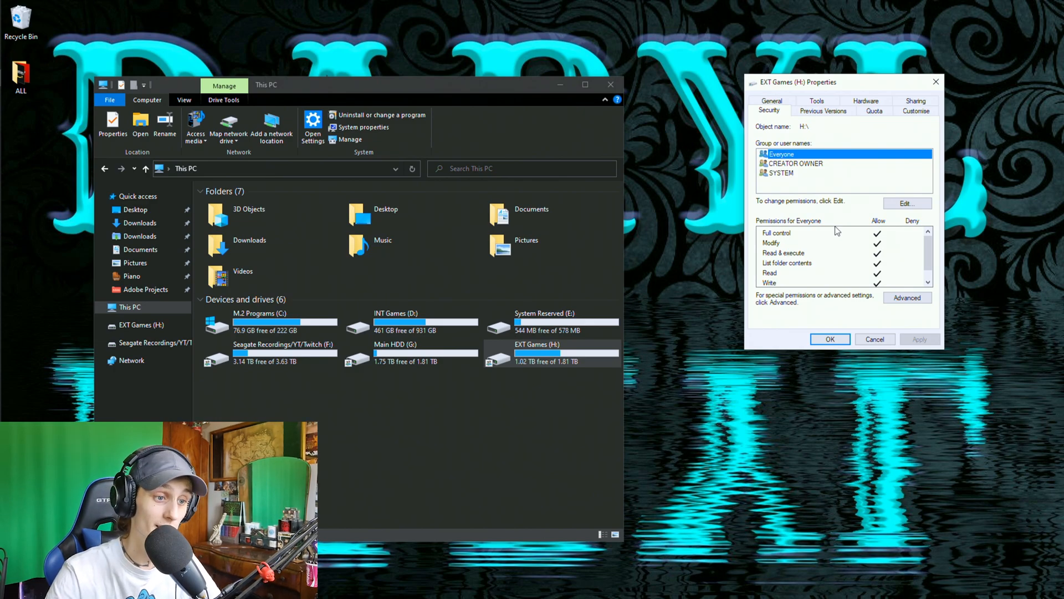
left_click(912, 204)
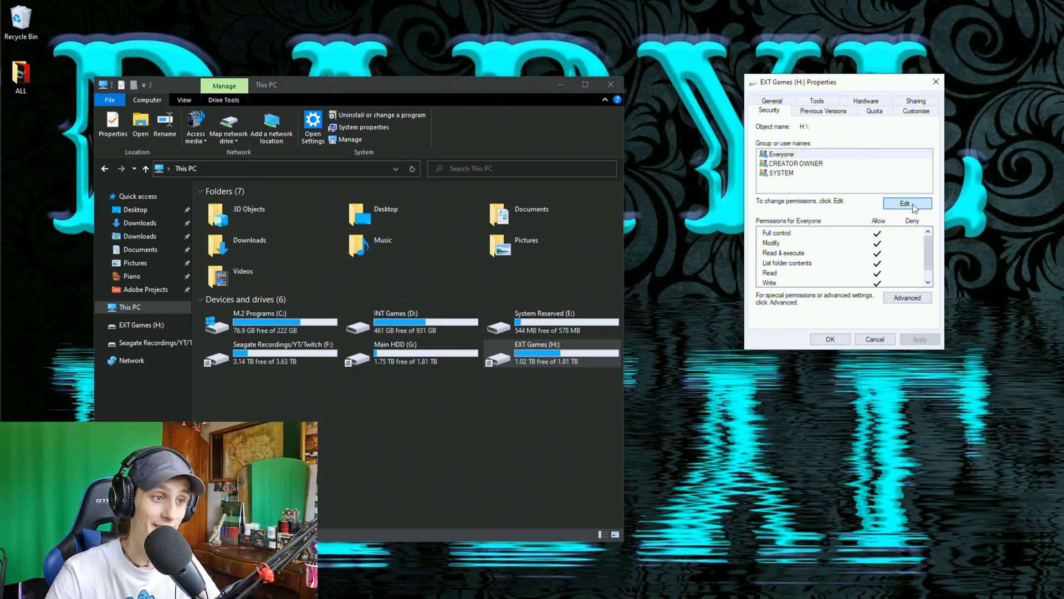
left_click_drag(891, 137, 686, 105)
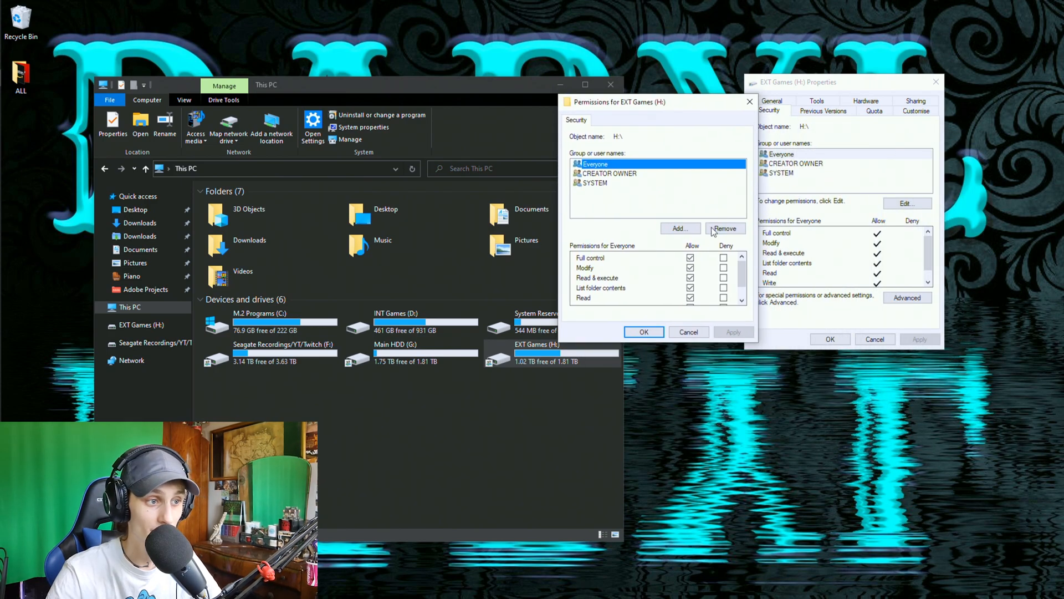
- Find the Everyone group with the advanced user search, add it to the H: drive's security permissions, and confirm the drive properties
left_click(684, 229)
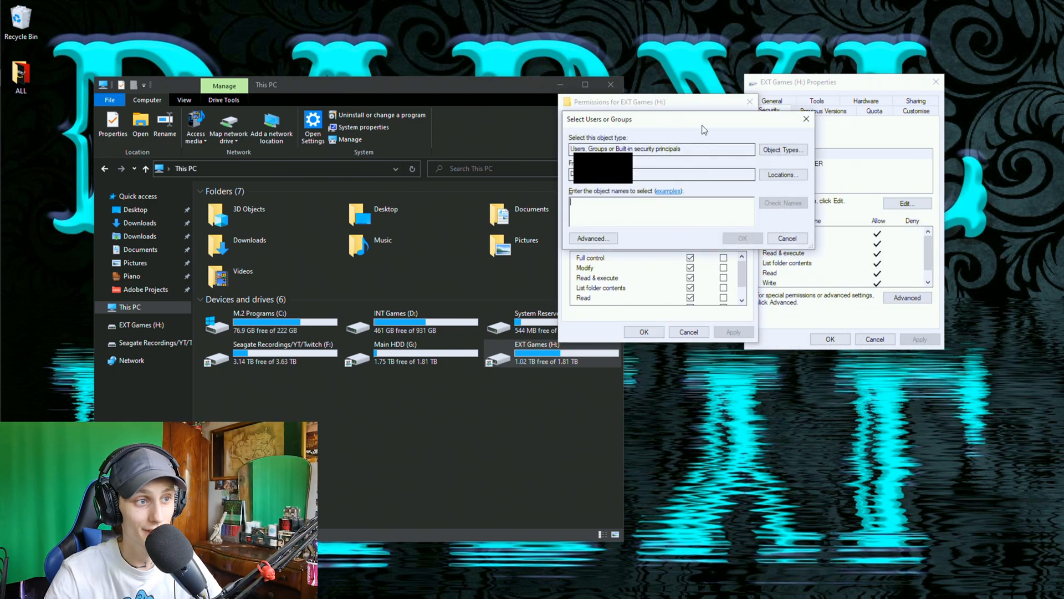
left_click_drag(703, 122, 452, 108)
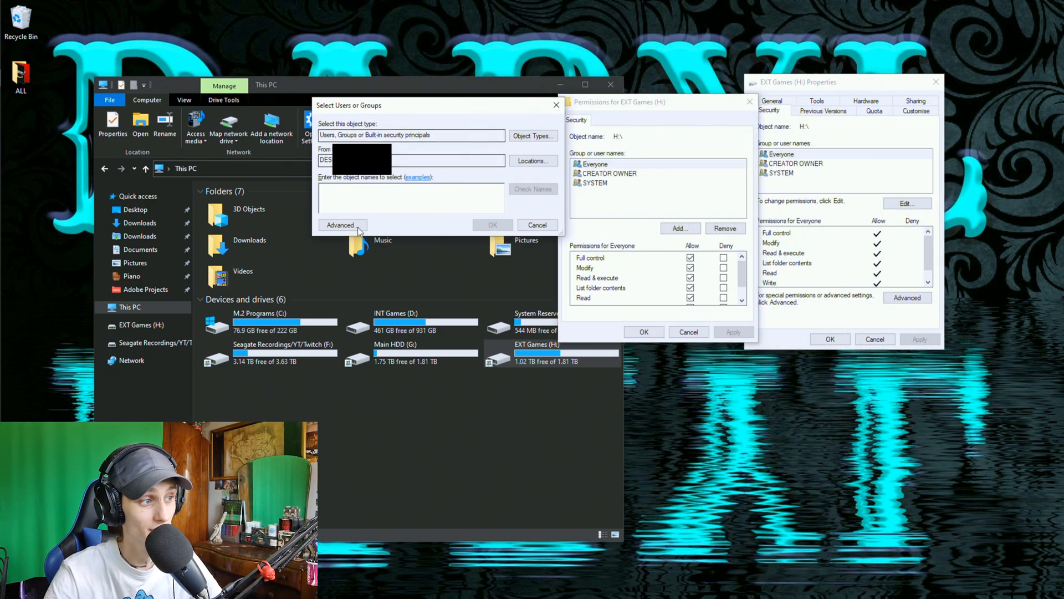
left_click(346, 226)
left_click(574, 227)
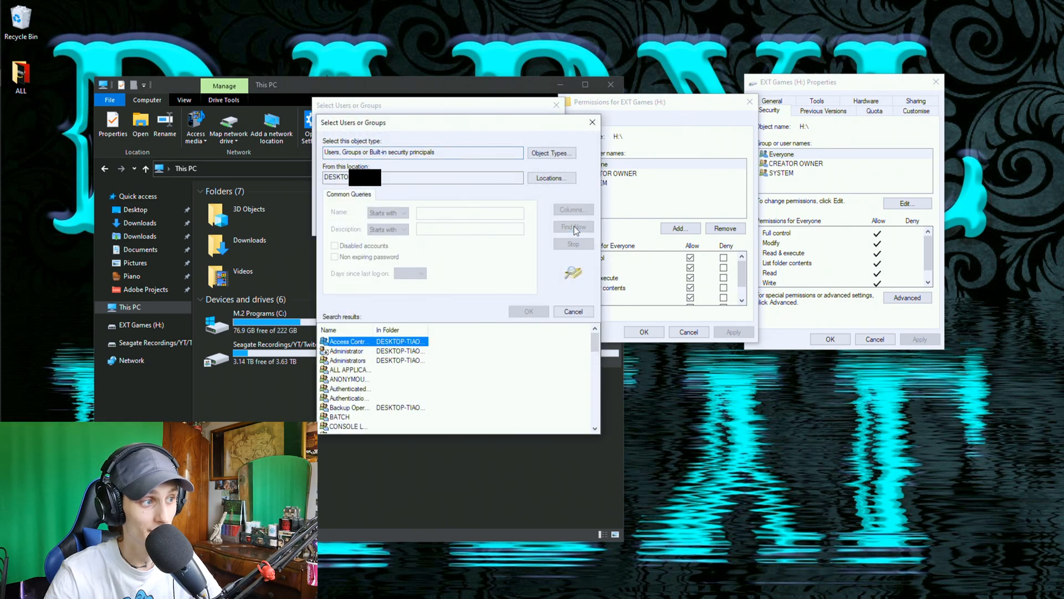
scroll(351, 377, "down", 3)
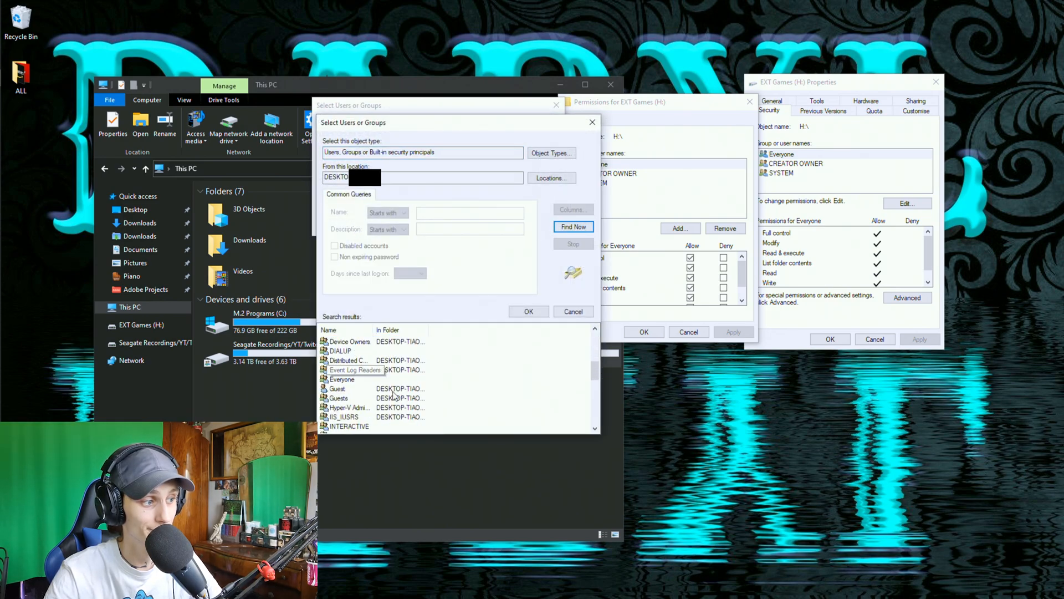
left_click(340, 380)
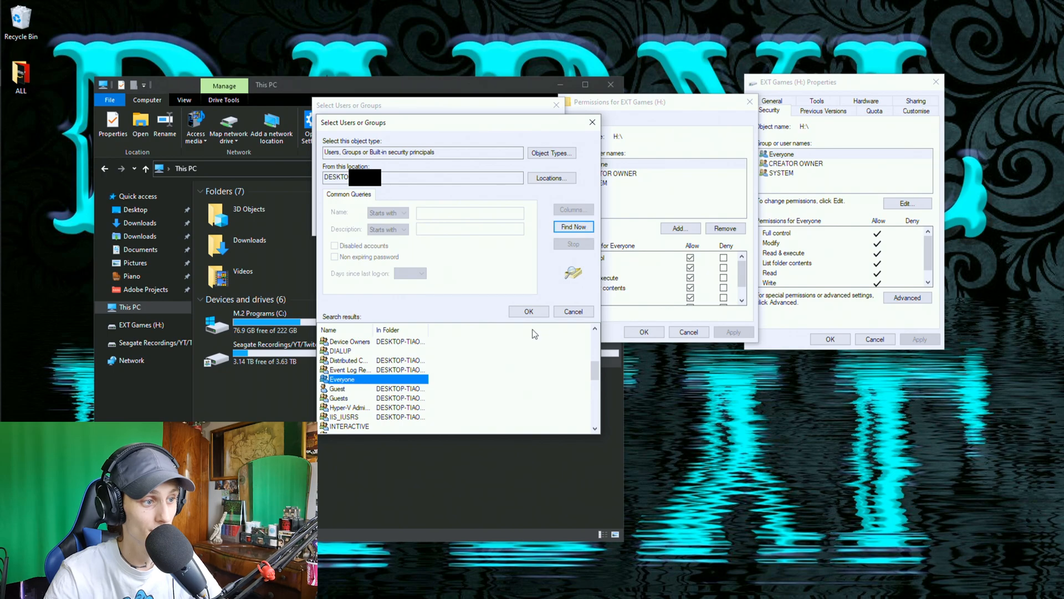
left_click(528, 312)
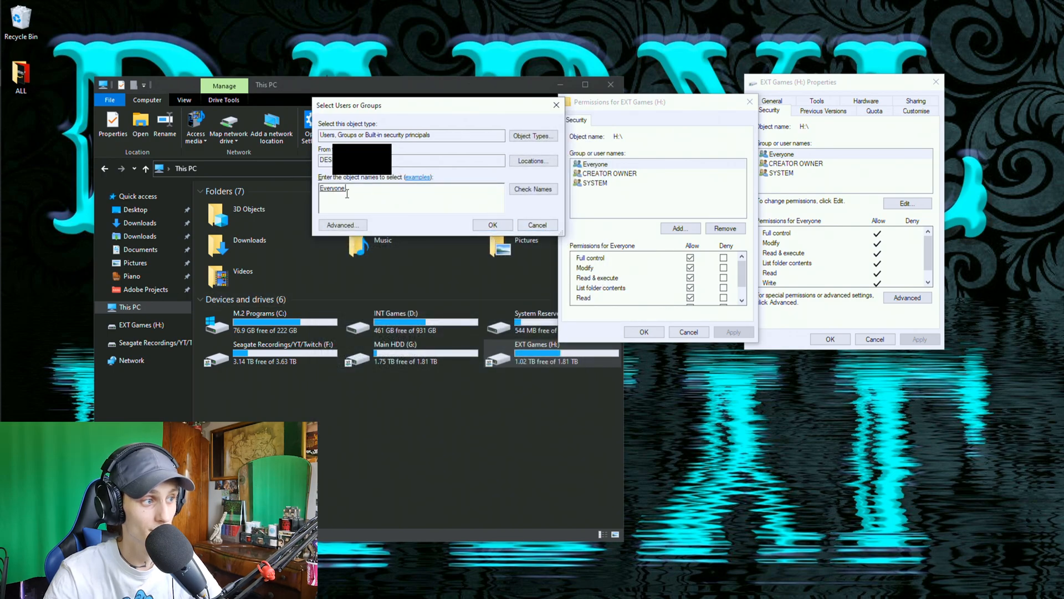
left_click(491, 225)
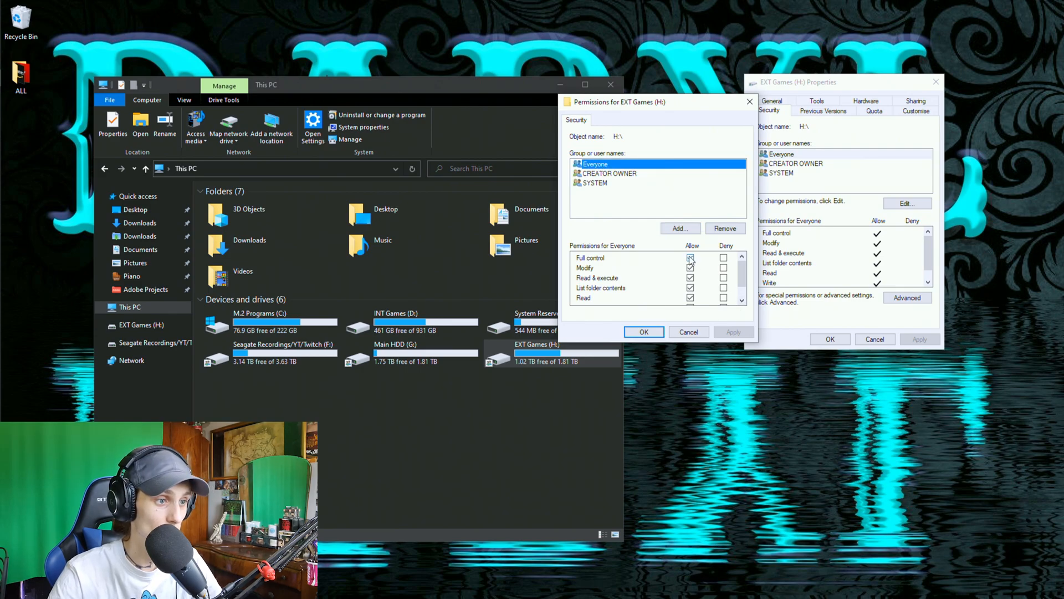
left_click(645, 331)
left_click(832, 340)
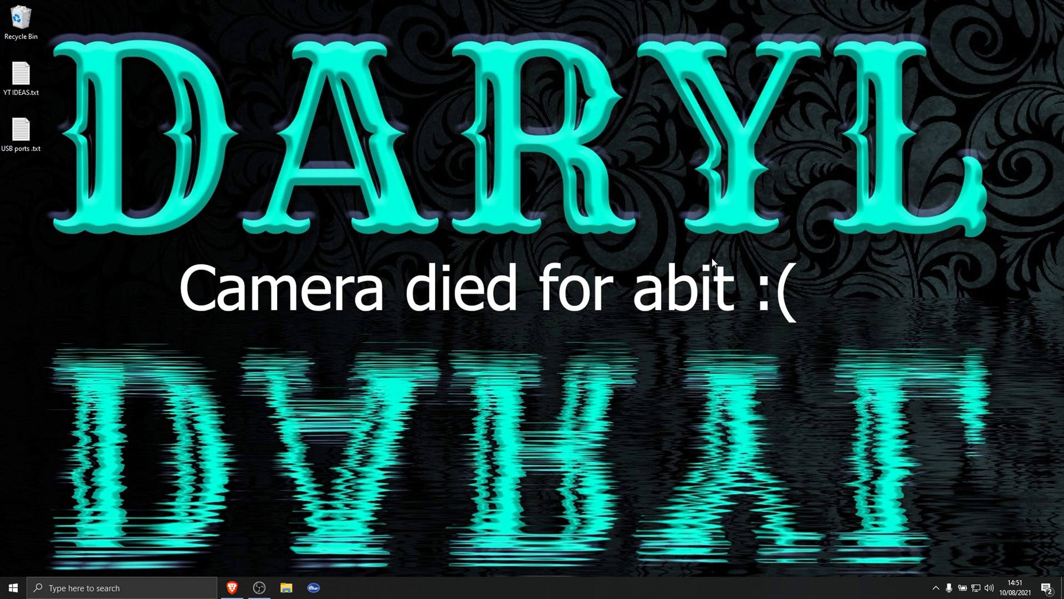
- On the second computer, open This PC in File Explorer
left_click(289, 579)
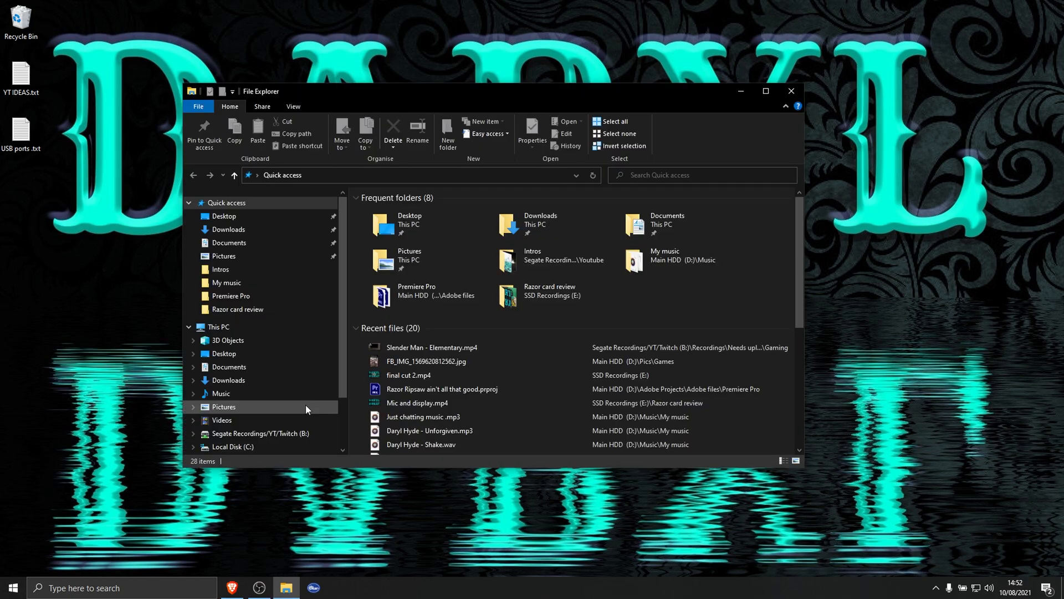
left_click(285, 328)
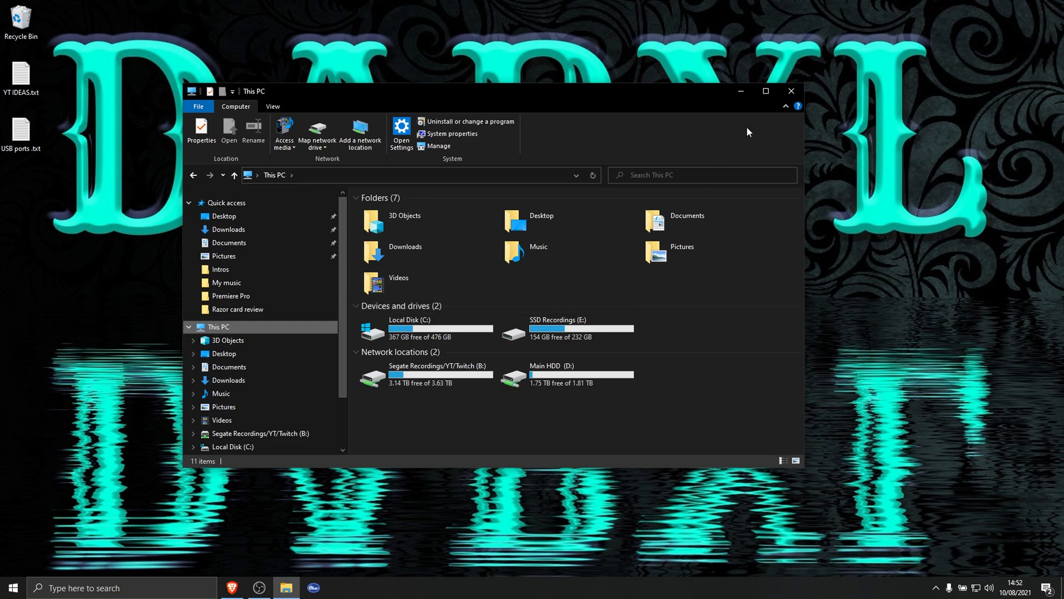
left_click(786, 105)
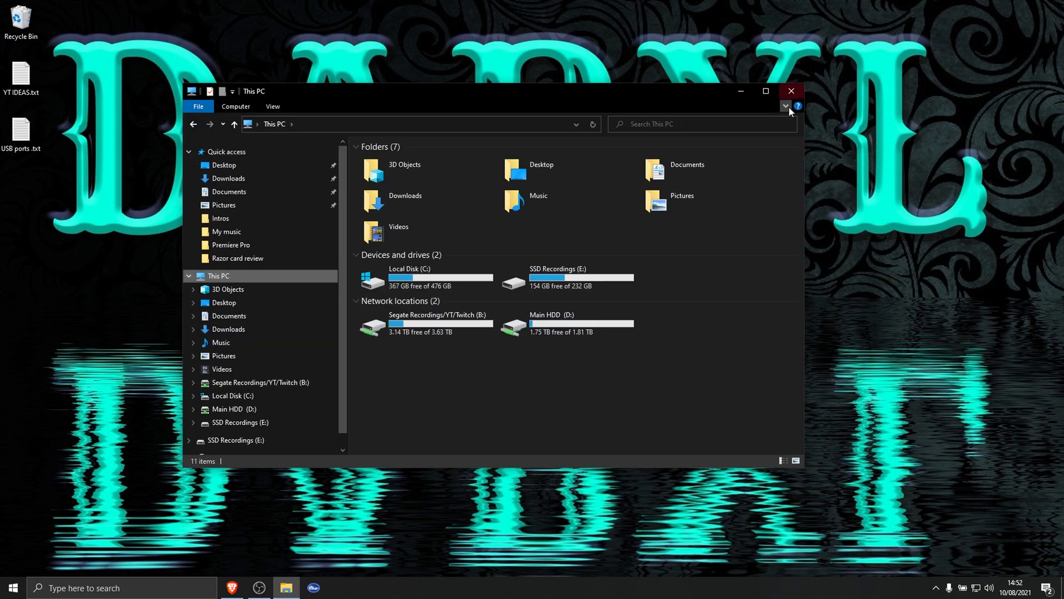
left_click(785, 106)
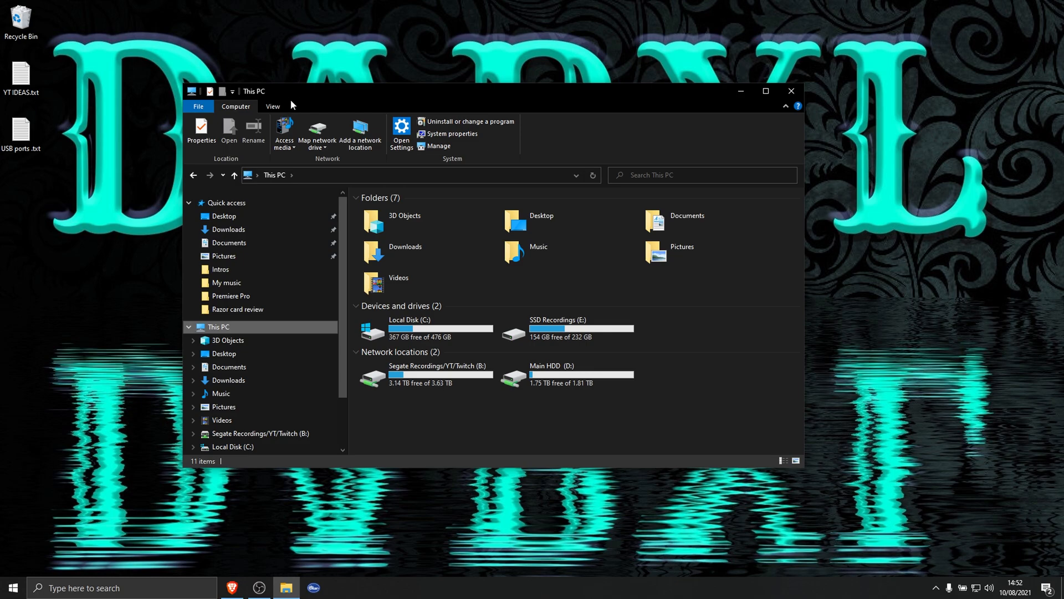
left_click(273, 106)
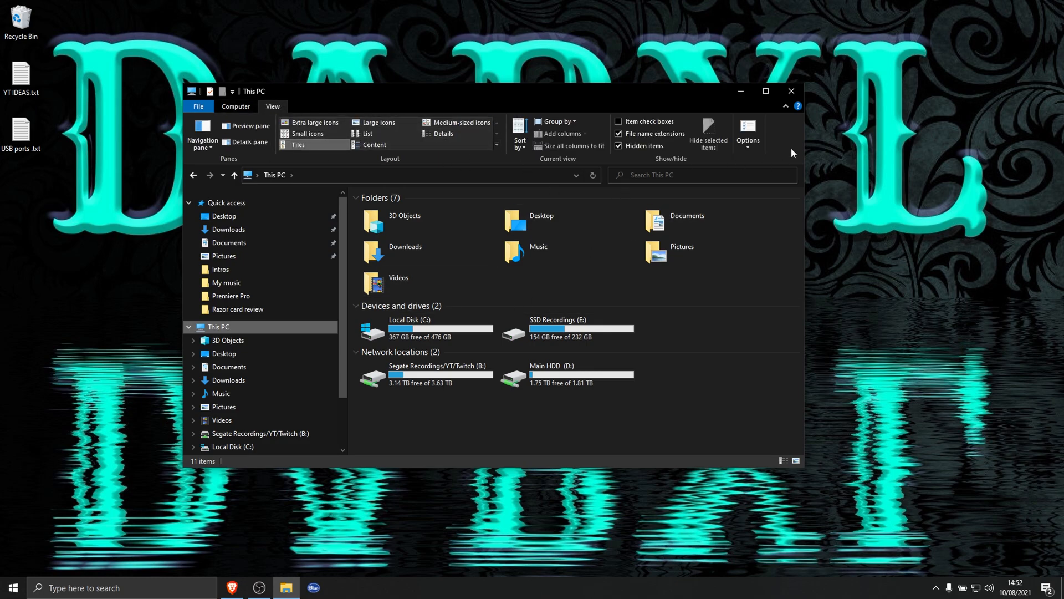
left_click(786, 107)
left_click(786, 107)
left_click(237, 106)
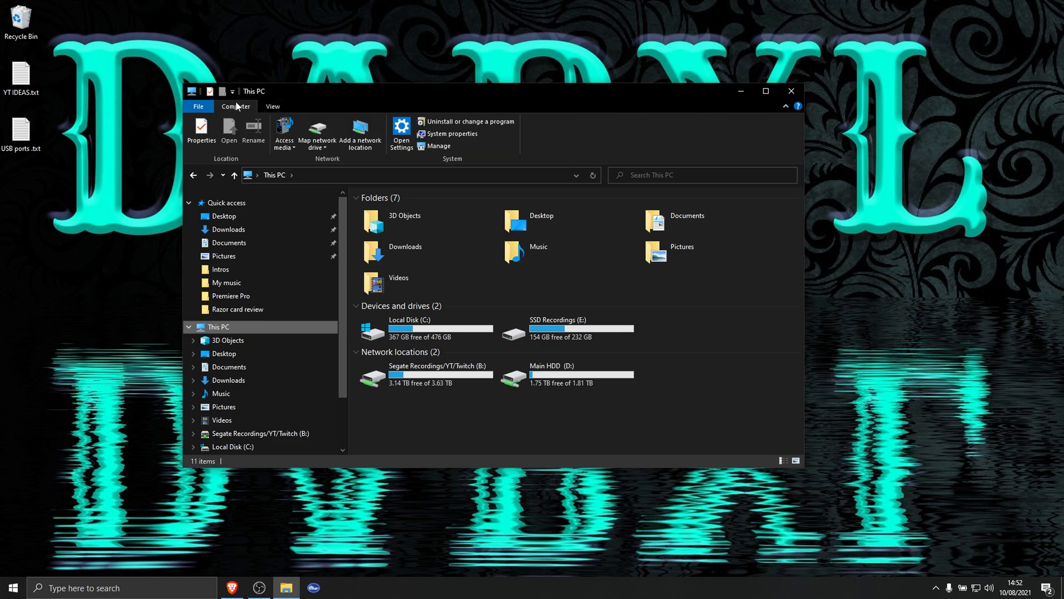
- Start mapping a network drive with the drive letter T: and begin its folder path with \\
left_click(318, 146)
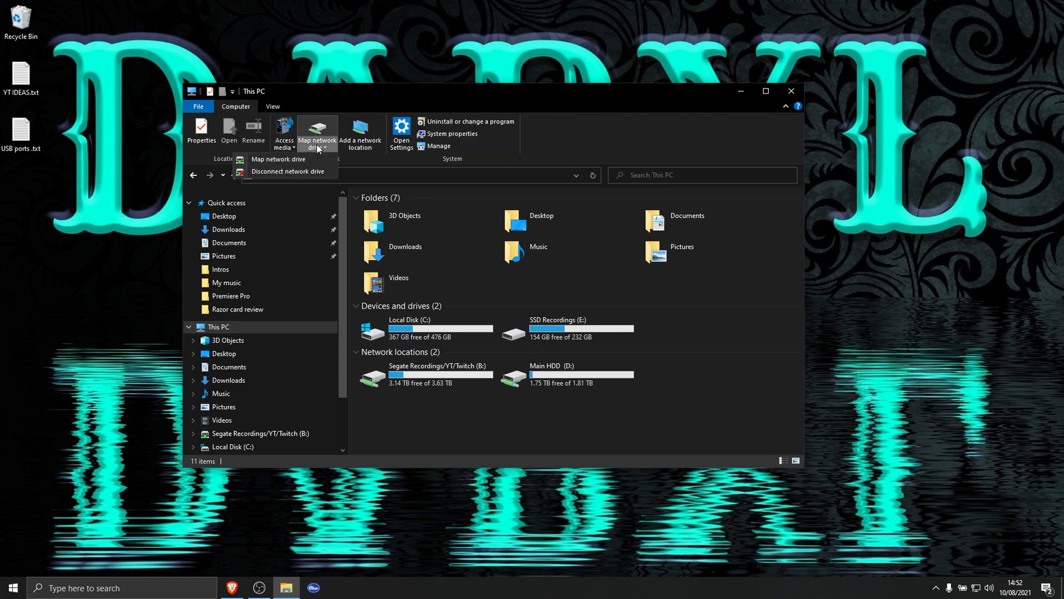
left_click(281, 161)
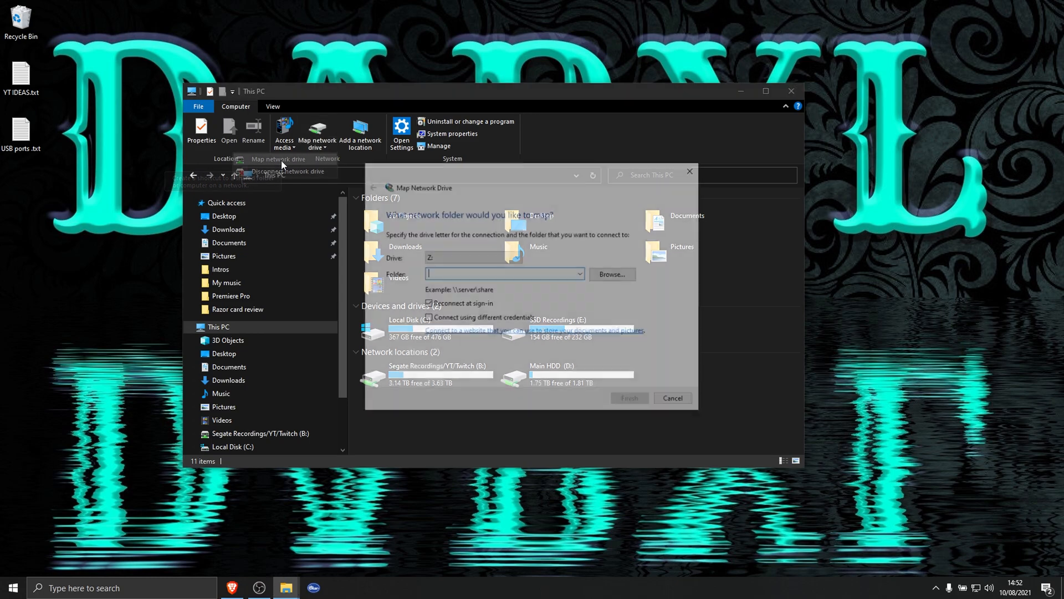
left_click_drag(527, 171, 643, 83)
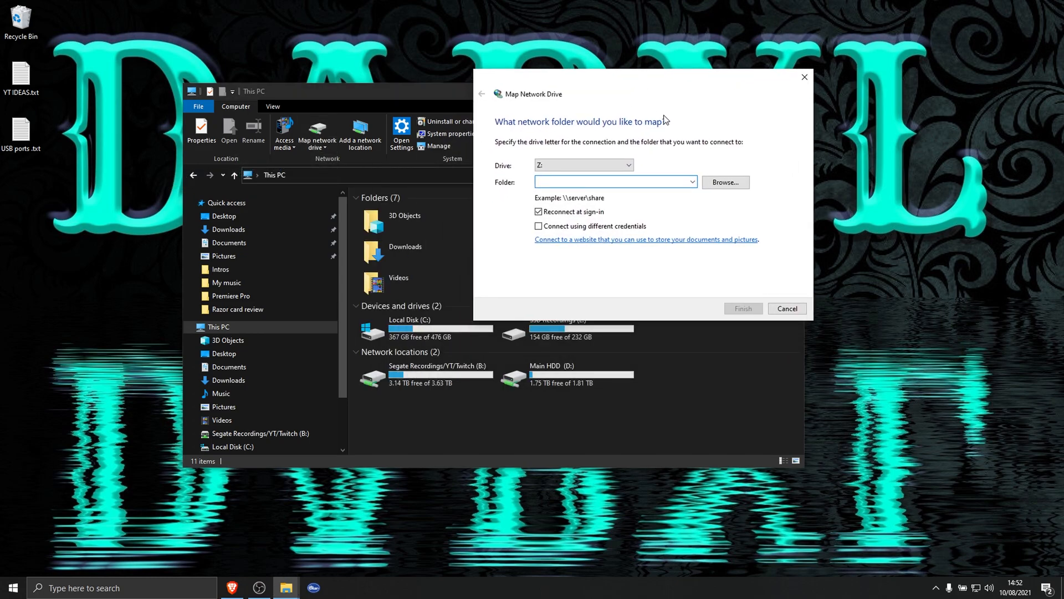
left_click(567, 166)
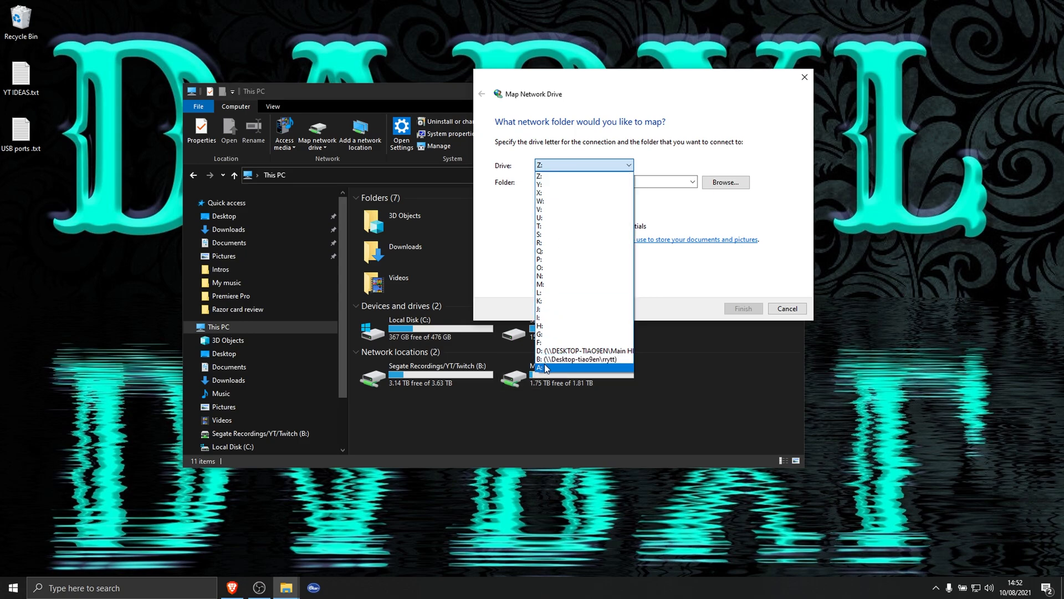
left_click(565, 292)
left_click(600, 166)
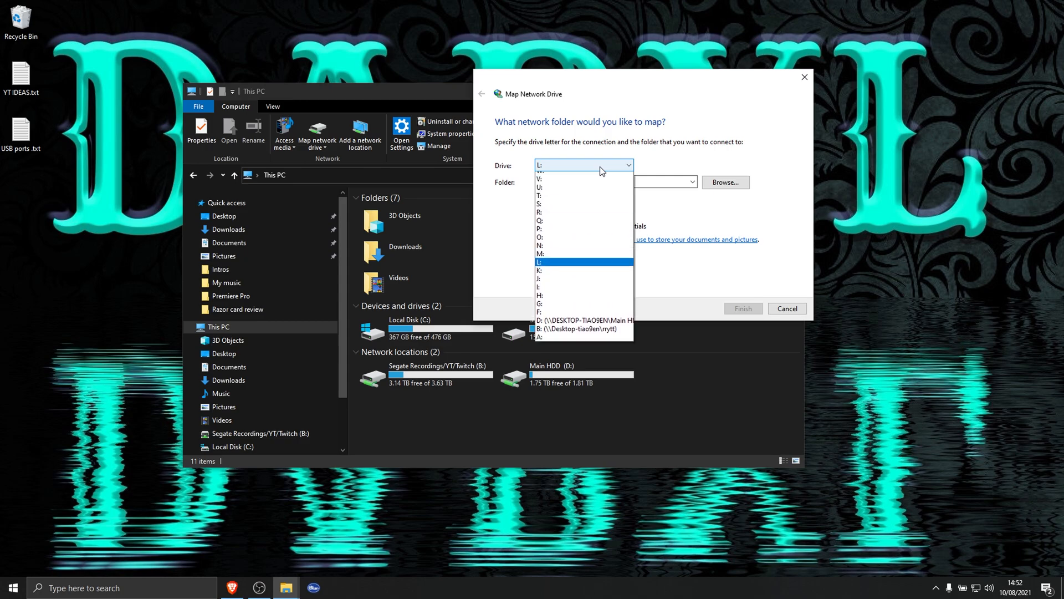
left_click(574, 226)
left_click(594, 181)
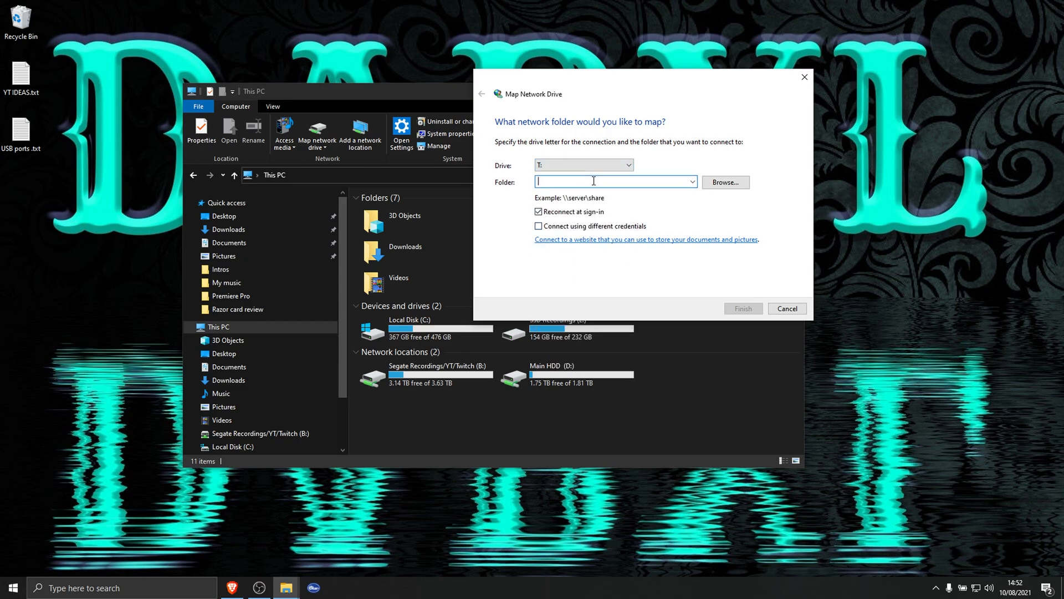
type("\\\\")
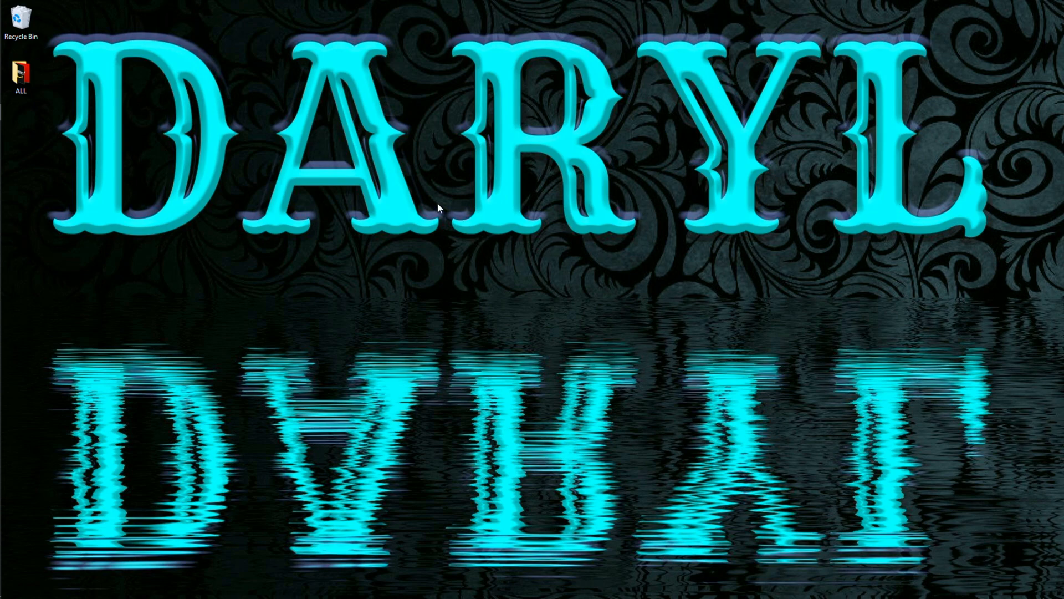
- On the host computer, open the sharing properties of EXT Games (H:) and examine its network path
left_click(15, 78)
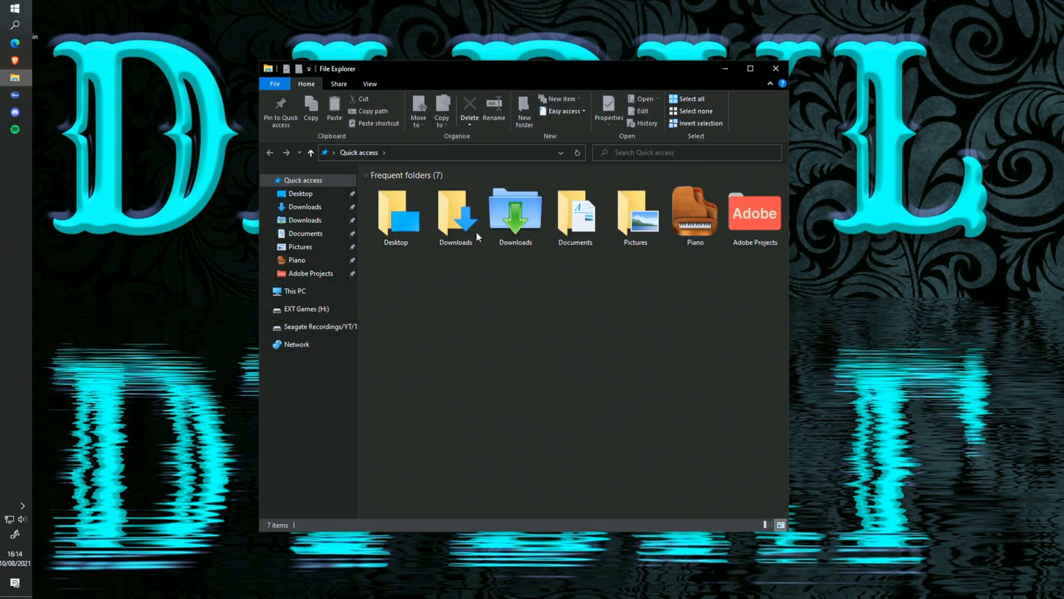
left_click(294, 290)
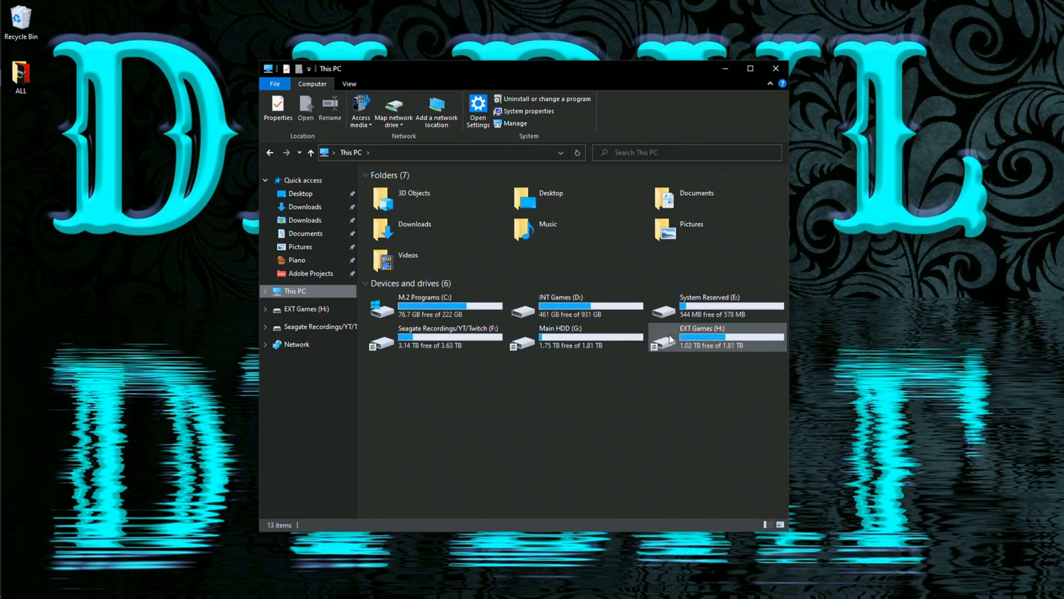
right_click(703, 333)
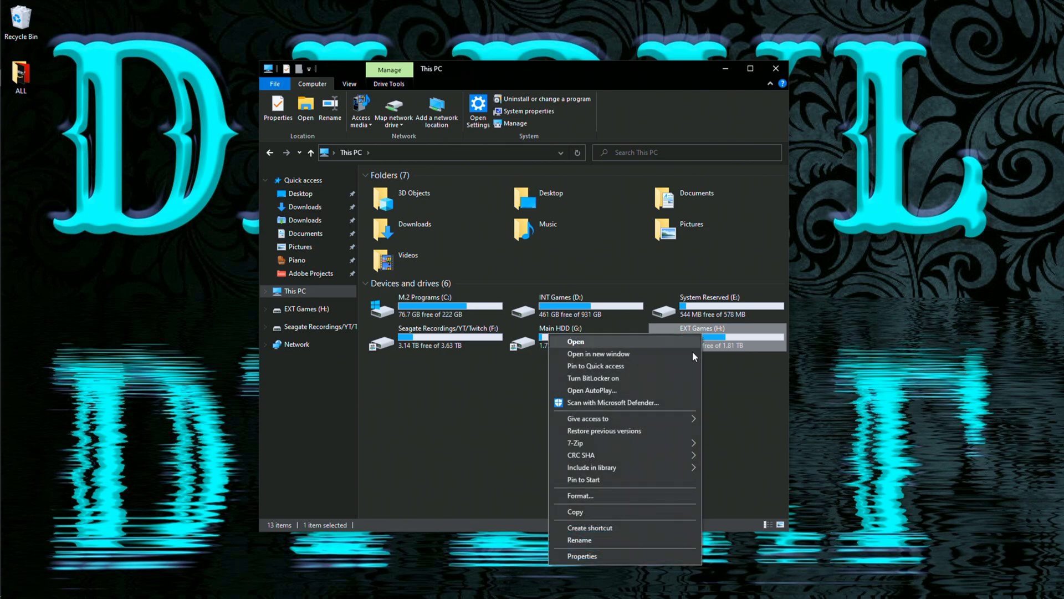
mouse_move(634, 417)
left_click(782, 419)
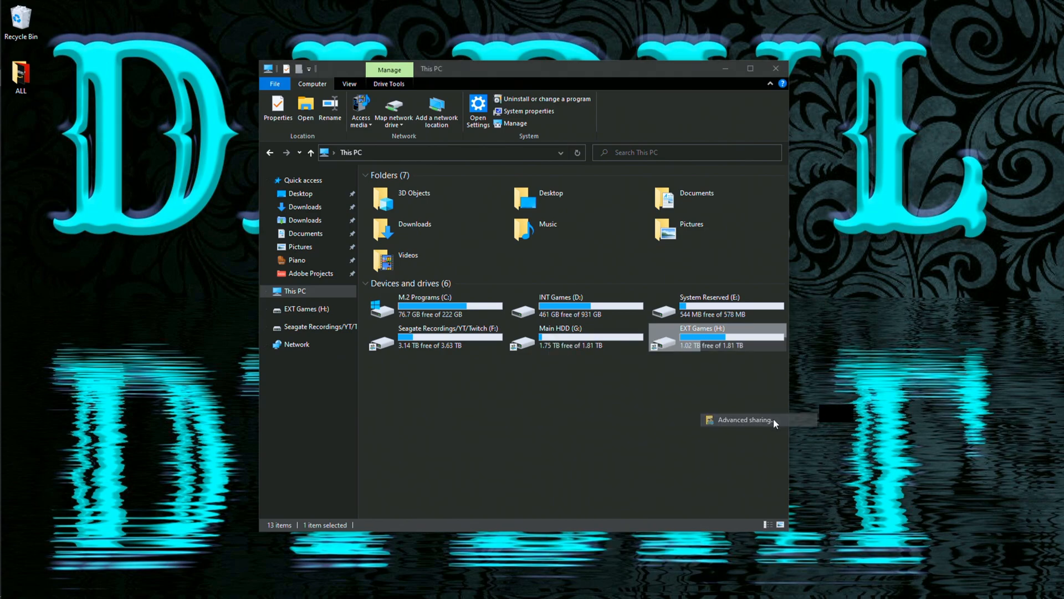
left_click_drag(870, 415, 779, 414)
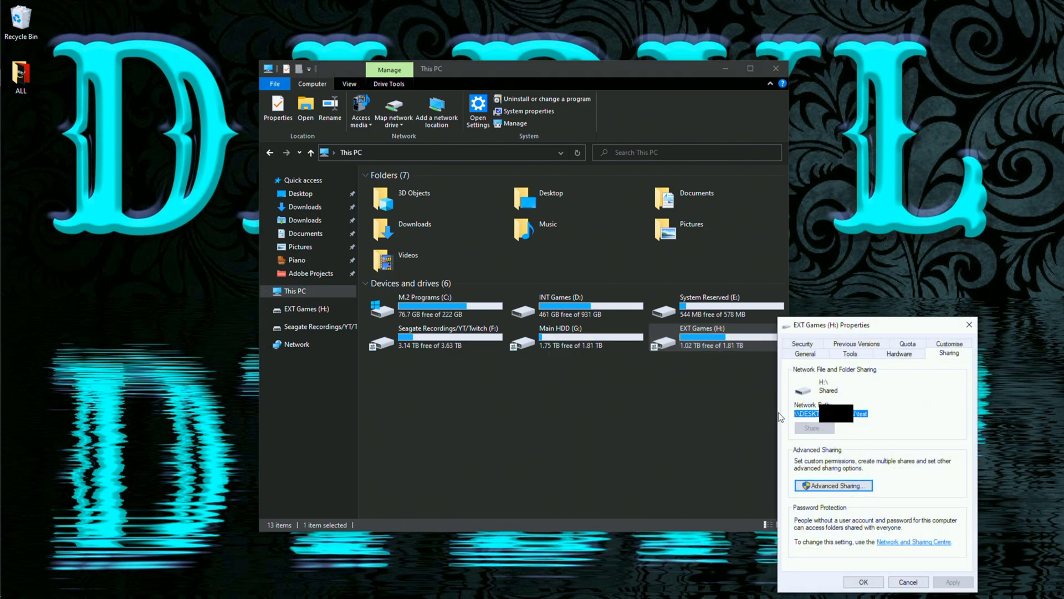
left_click_drag(879, 415, 795, 417)
left_click(796, 416)
left_click_drag(806, 413, 849, 414)
left_click(876, 416)
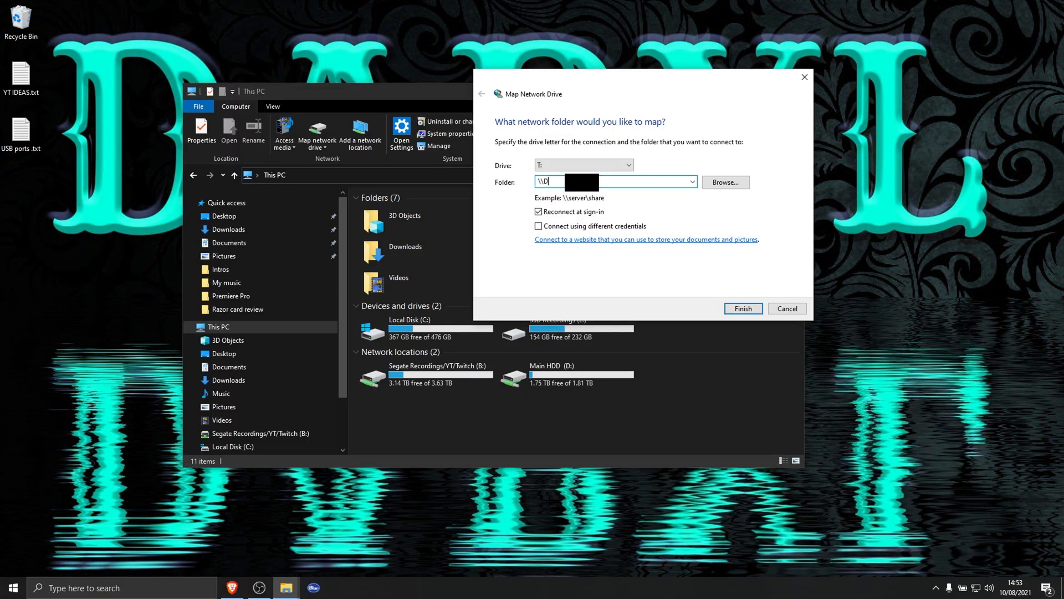
- On the second computer, finish mapping T: to the host's network path ending in \test and close the opened drive window
type("DESKTO\\test")
left_click(743, 308)
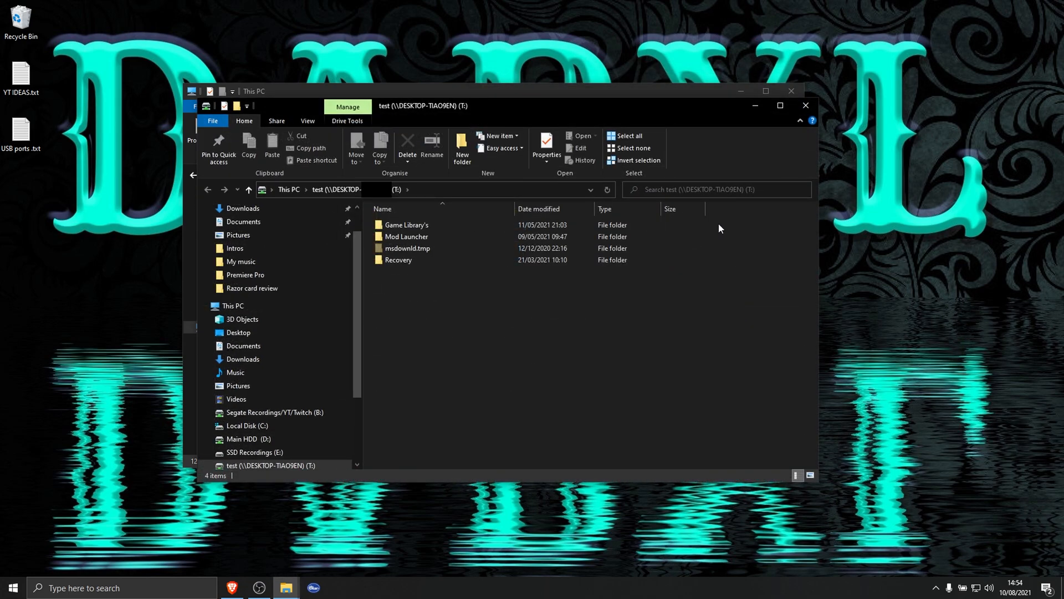
left_click_drag(687, 110, 894, 40)
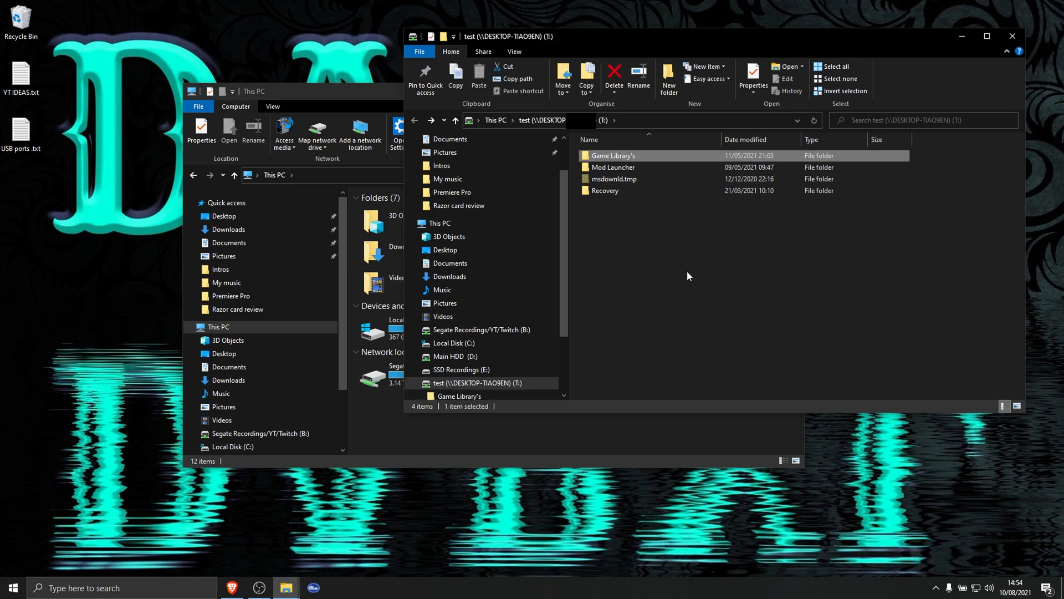
left_click(688, 274)
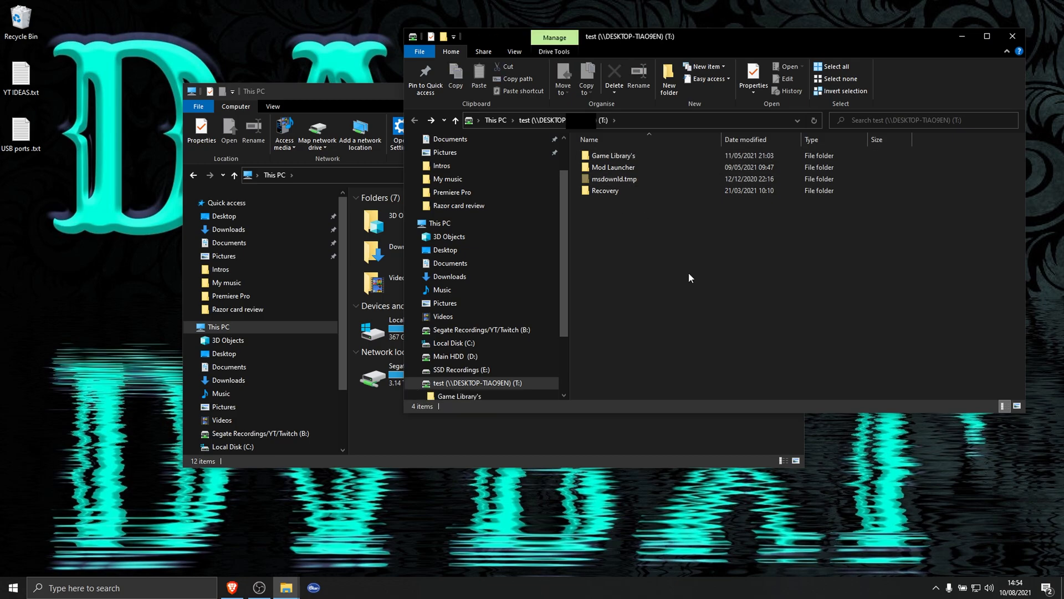
left_click(1013, 36)
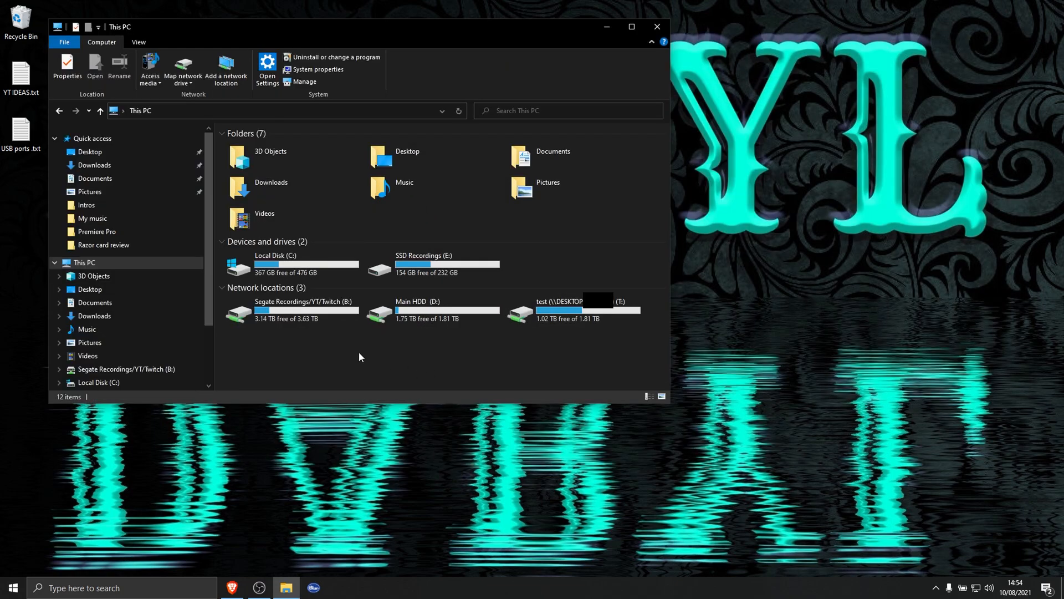
- Rename the mapped network drive T: as test
left_click_drag(357, 353, 601, 334)
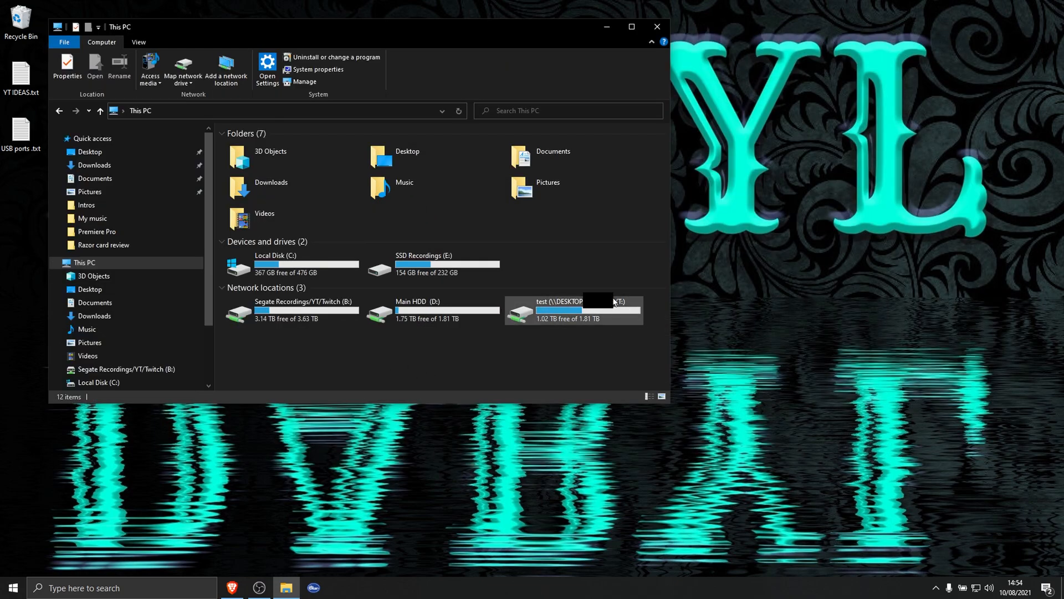
right_click(576, 311)
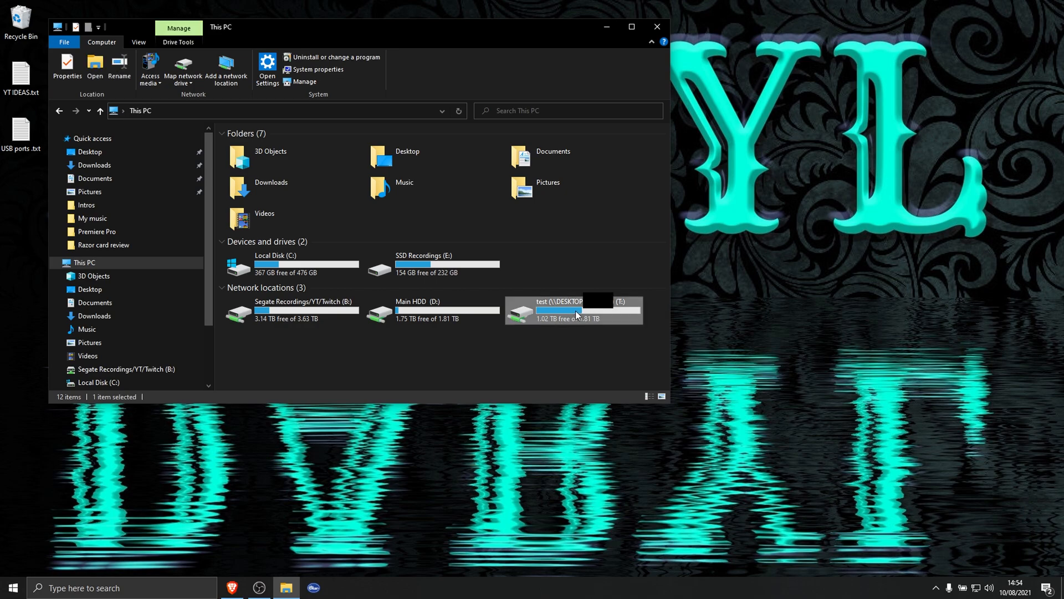
left_click(478, 440)
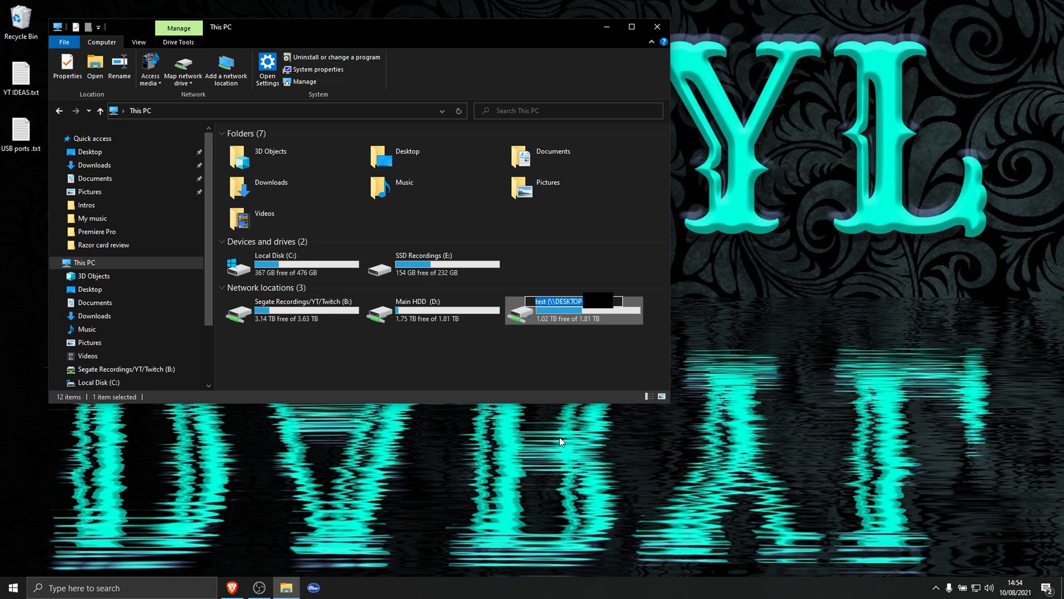
type("test")
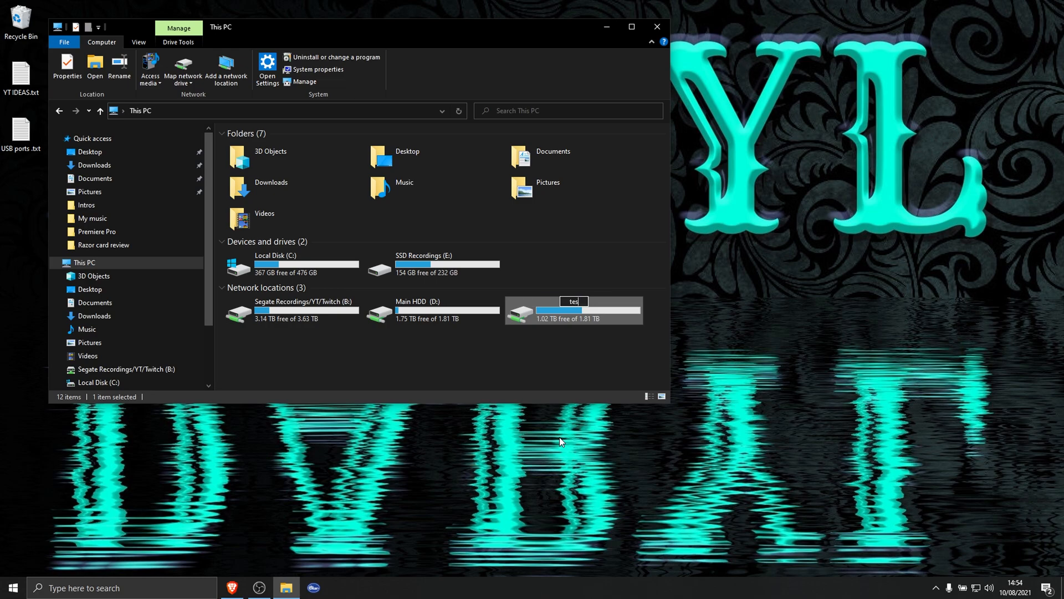
key("Return")
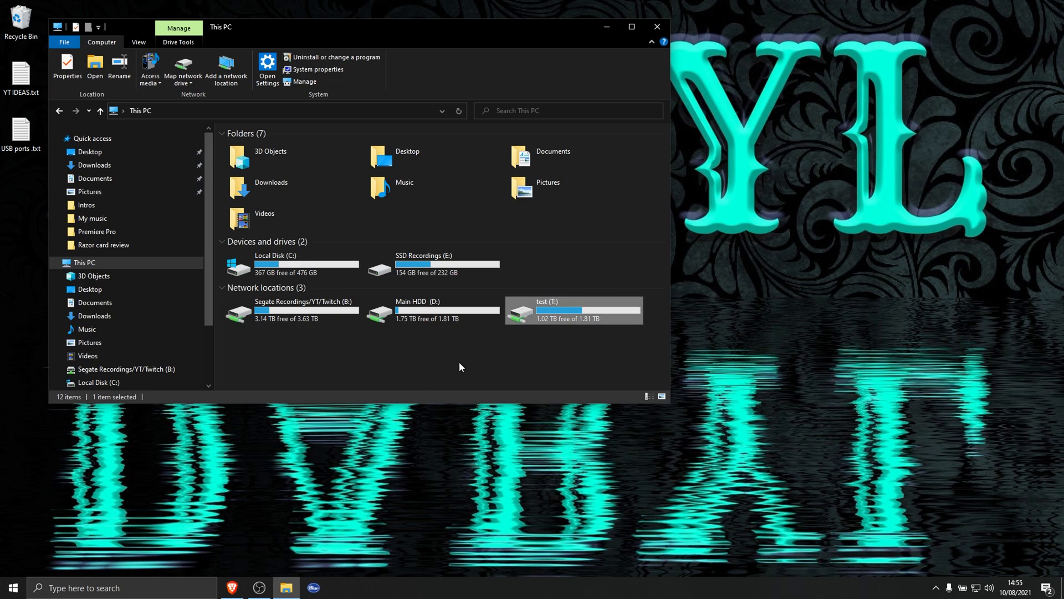
left_click(459, 366)
- On the Segate Recordings/YT/Twitch (B:) network drive, open Dark souls Remastered (Piano) > Part 1 and check the properties of its MP4 video
left_click_drag(476, 33, 609, 34)
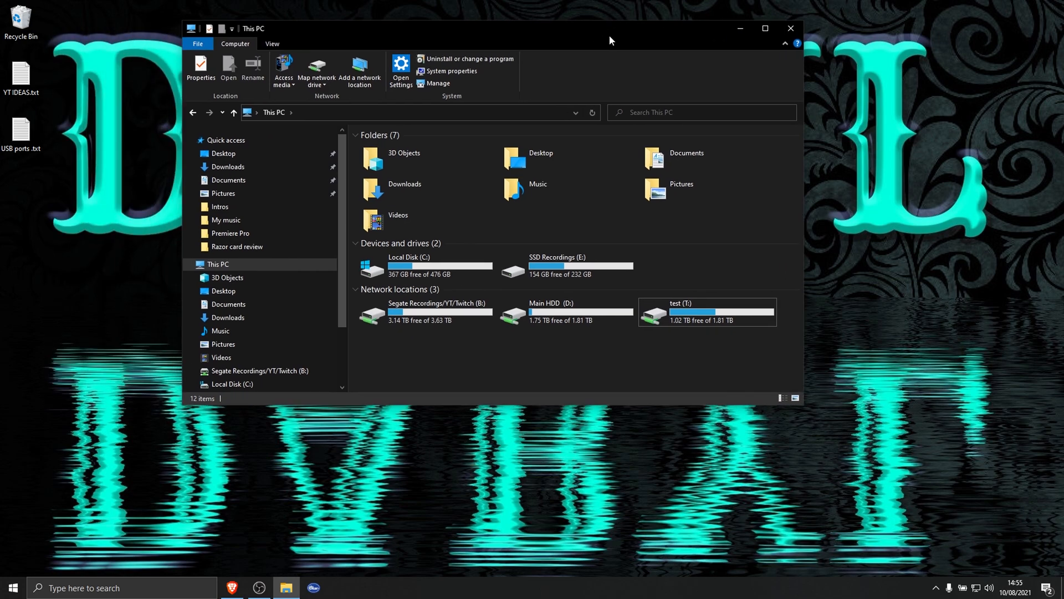
double_click(608, 314)
key("alt+Left")
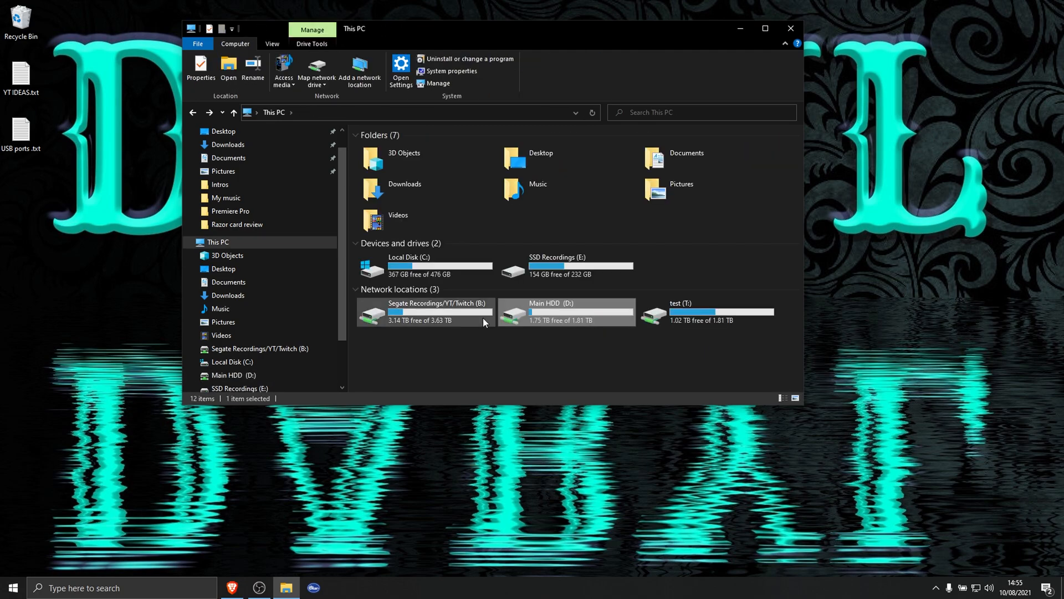
double_click(460, 317)
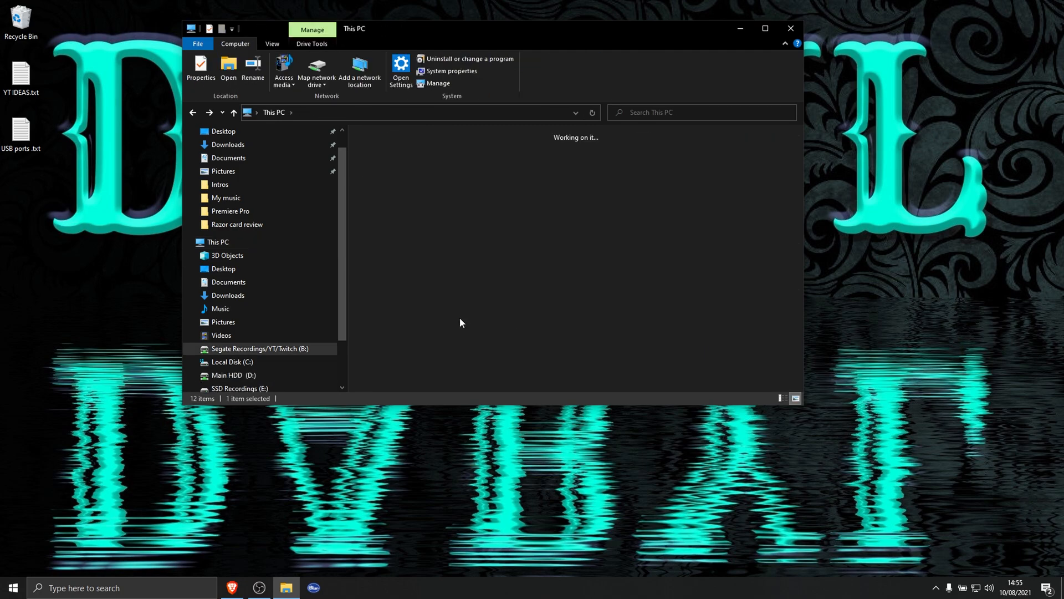
left_click(388, 168)
double_click(388, 168)
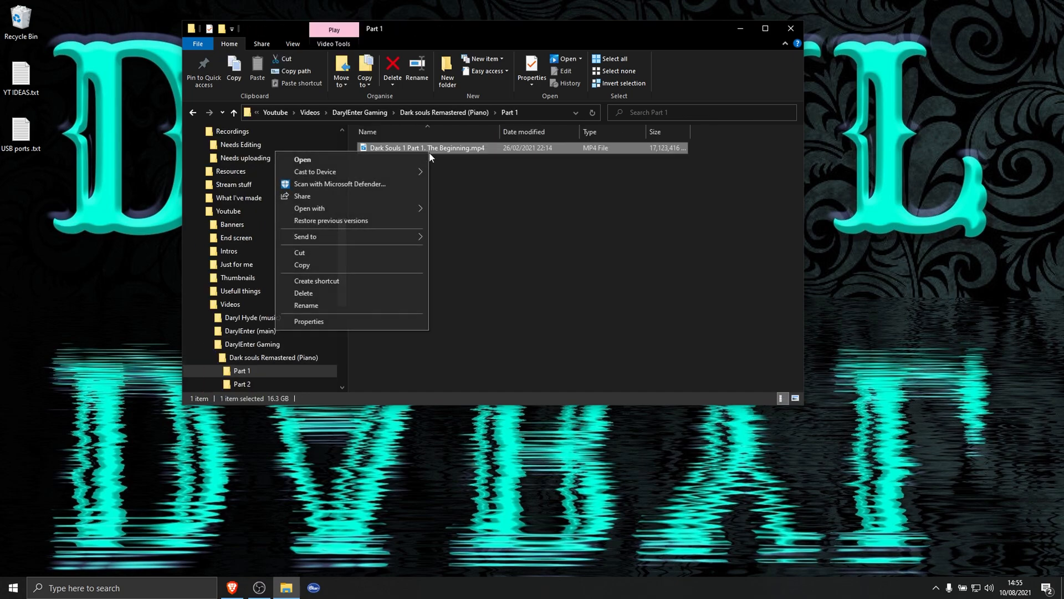
left_click(352, 320)
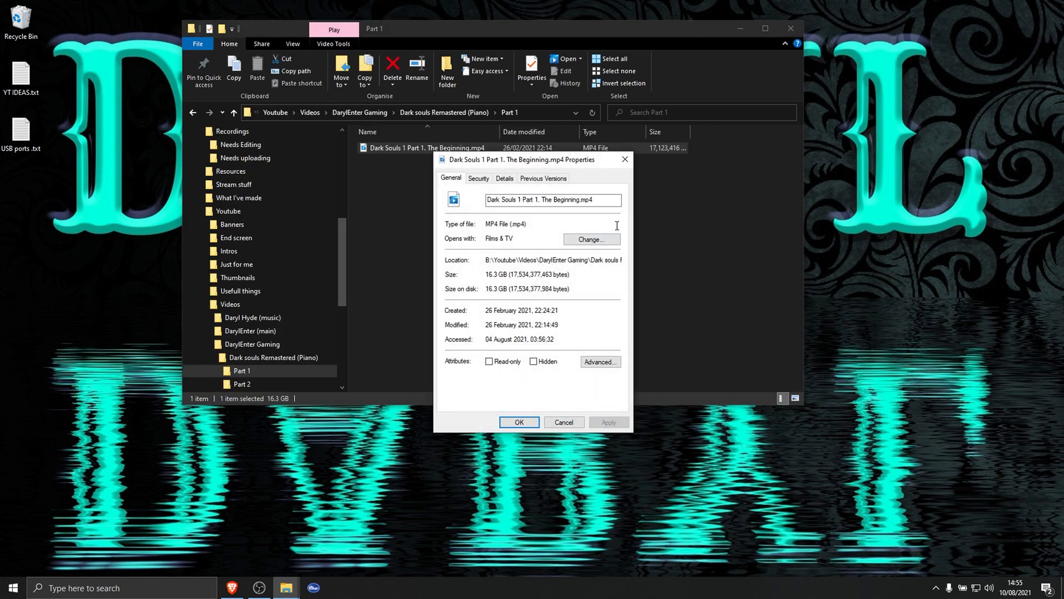
left_click(625, 160)
- Copy Dark Souls 1 Part 1. The Beginning.mp4 from the network drive's Part 1 folder to the desktop
left_click_drag(604, 30, 830, 41)
left_click_drag(621, 158, 163, 253)
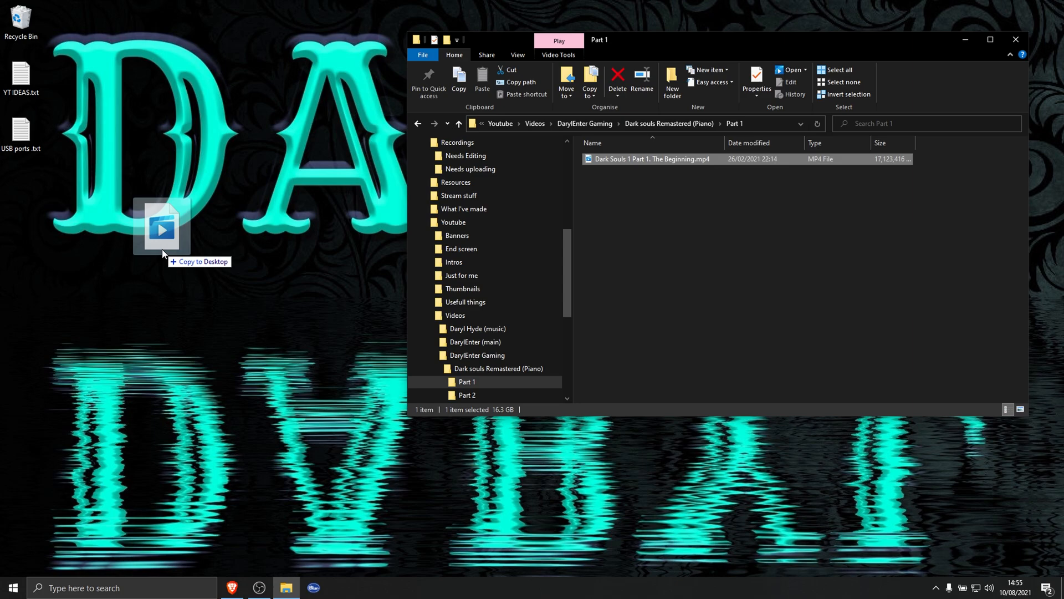
left_click_drag(163, 253, 163, 253)
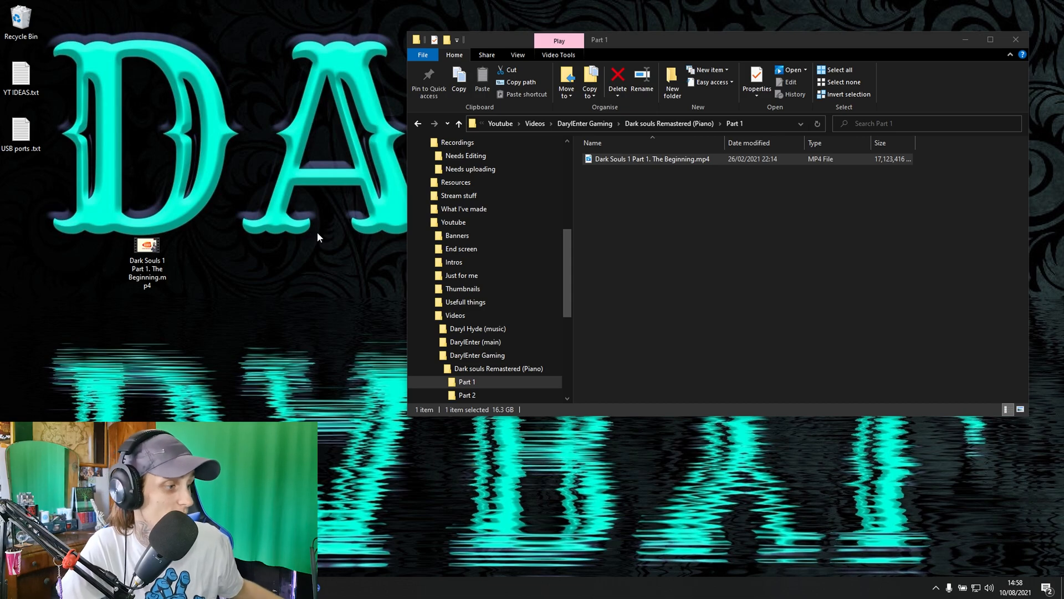
- Examine the general properties of the copied Dark Souls video on the desktop and close them
right_click(153, 249)
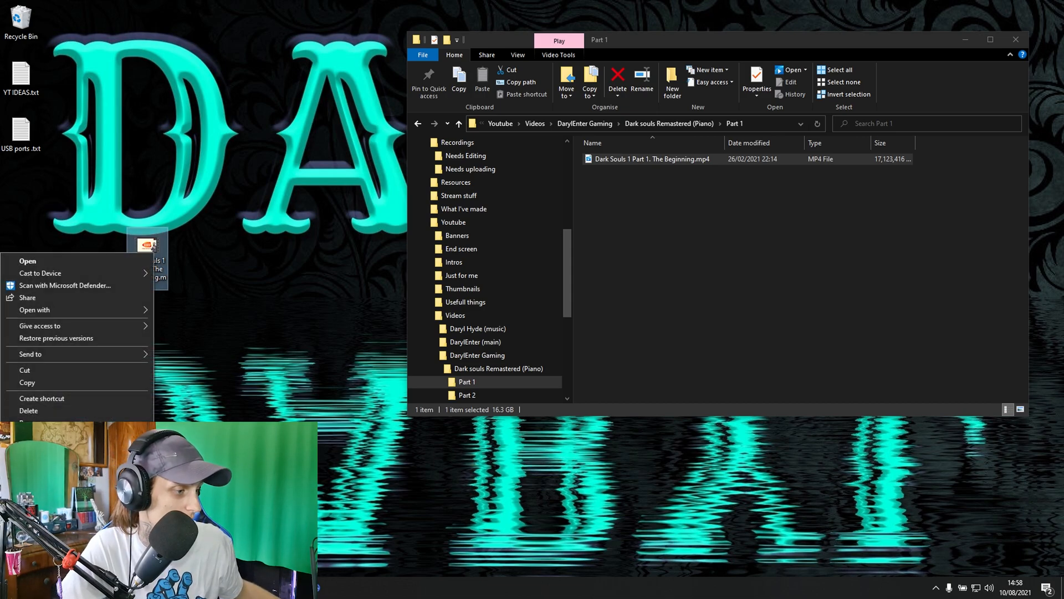
left_click(147, 438)
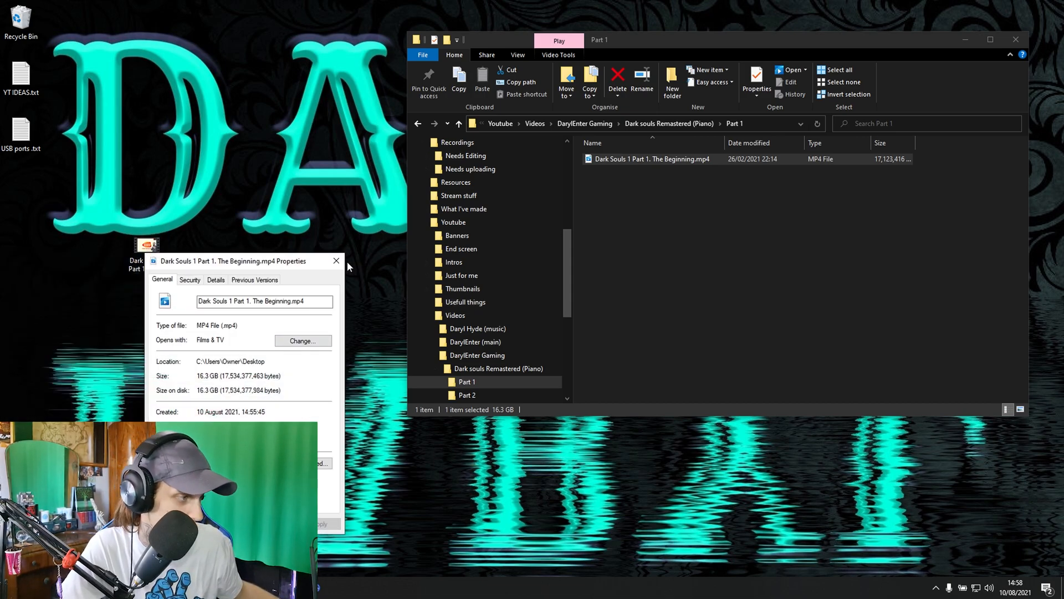
left_click(336, 260)
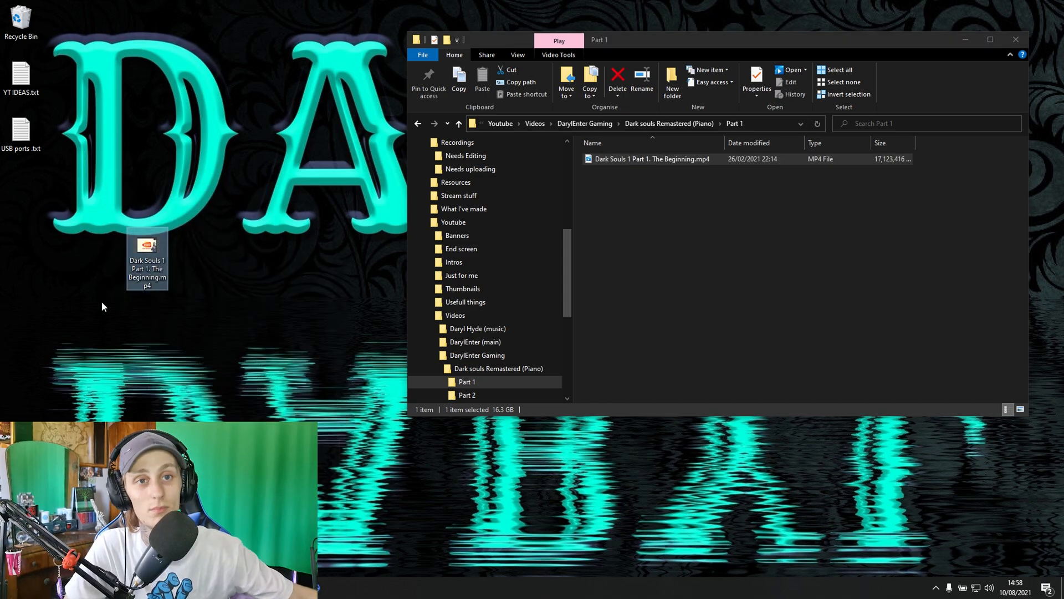